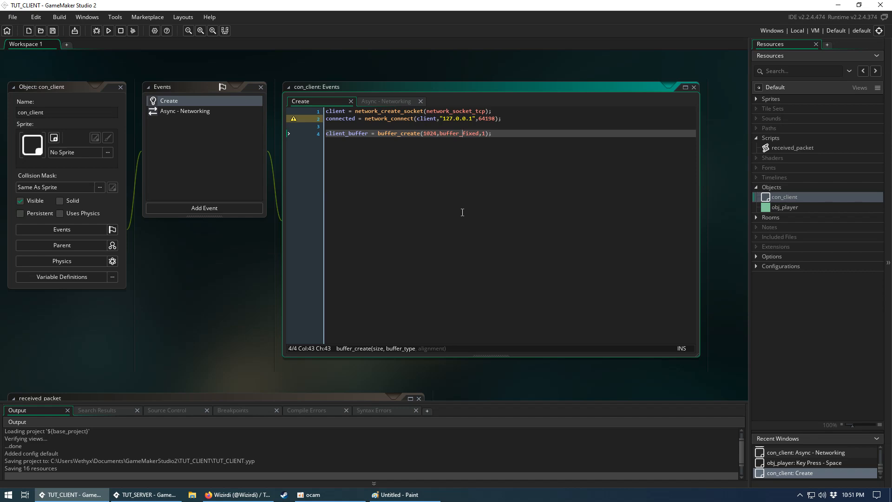
# - Undo the old strokes and draw red brush arrows linking each client box and the server
pyautogui.click(399, 495)
pyautogui.hotkey('ctrl', 'z')
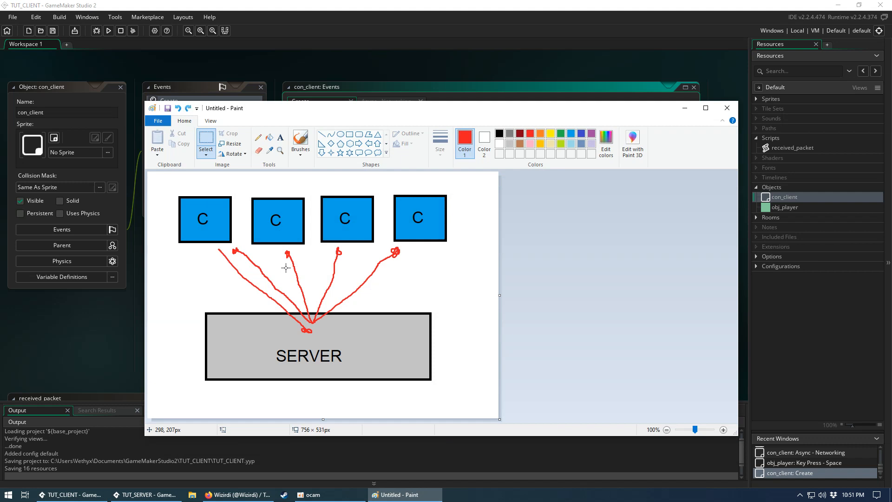
pyautogui.hotkey('ctrl', 'z')
pyautogui.hotkey('ctrl', 'z')
pyautogui.hotkey('ctrl', 'z')
pyautogui.hotkey('ctrl', 'z')
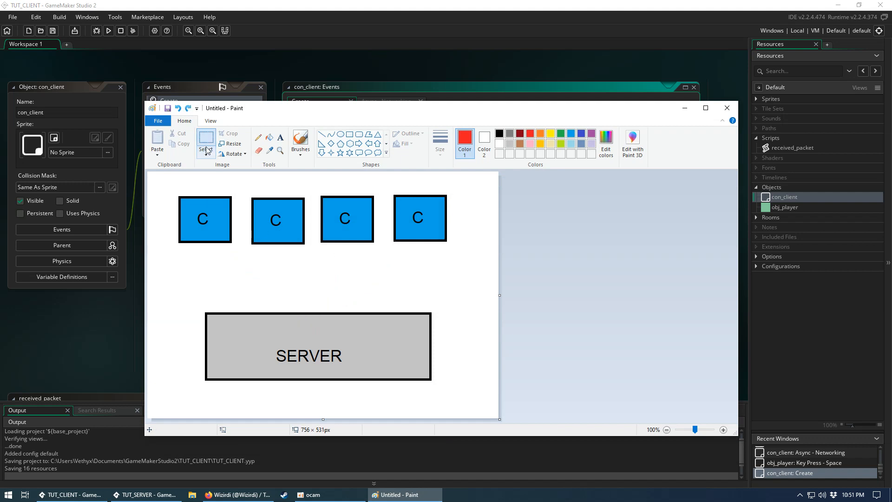
pyautogui.click(301, 140)
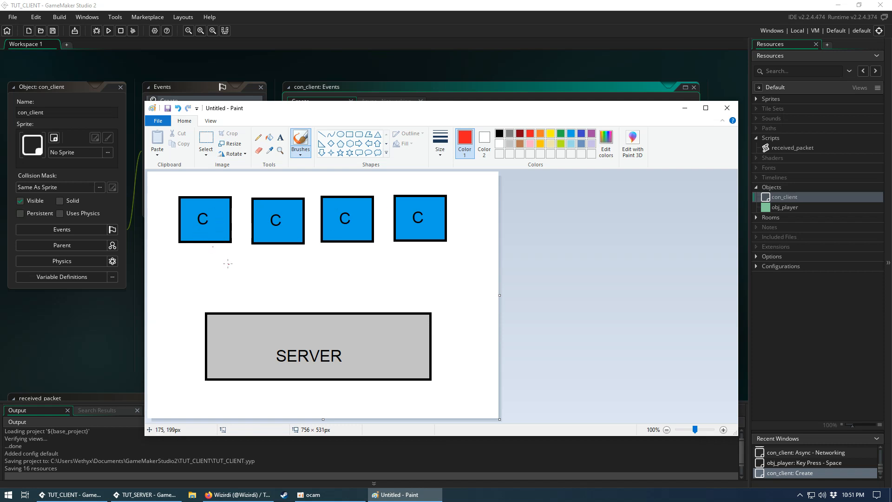
pyautogui.moveTo(214, 246)
pyautogui.mouseDown()
pyautogui.moveTo(272, 336)
pyautogui.moveTo(226, 242)
pyautogui.mouseUp()
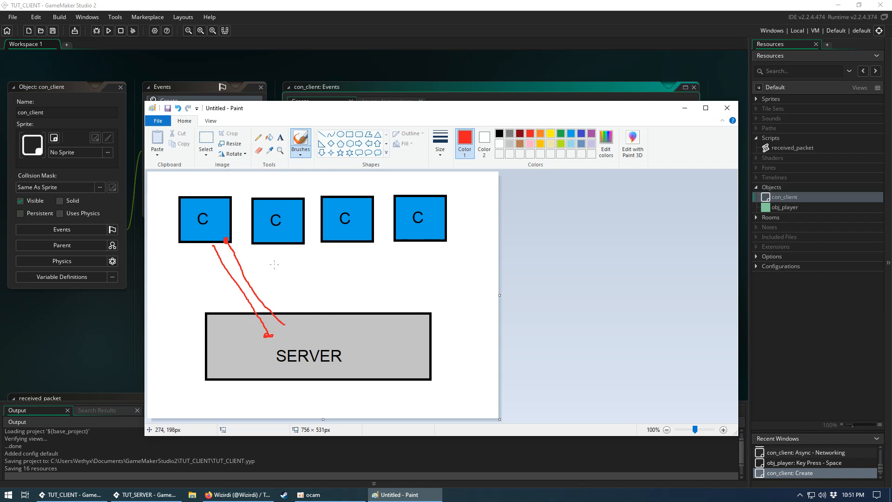
pyautogui.hotkey('ctrl', 'z')
pyautogui.hotkey('ctrl', 'z')
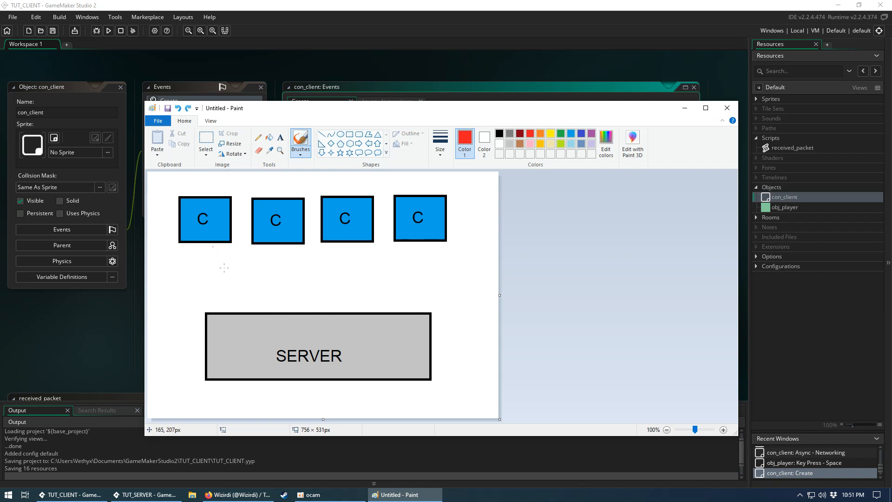
pyautogui.moveTo(213, 249); pyautogui.dragTo(295, 320)
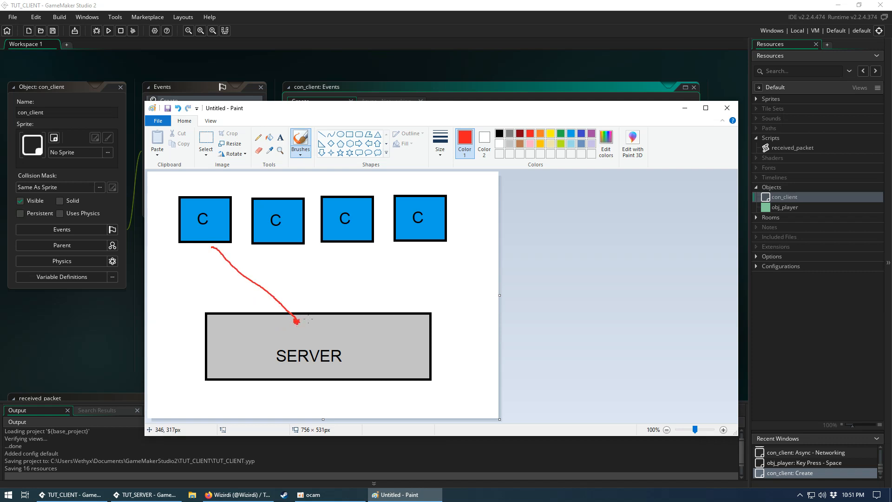
pyautogui.moveTo(333, 324)
pyautogui.mouseDown()
pyautogui.moveTo(406, 246)
pyautogui.moveTo(335, 252)
pyautogui.mouseUp()
pyautogui.moveTo(333, 325)
pyautogui.mouseDown()
pyautogui.moveTo(282, 256)
pyautogui.moveTo(287, 264)
pyautogui.mouseUp()
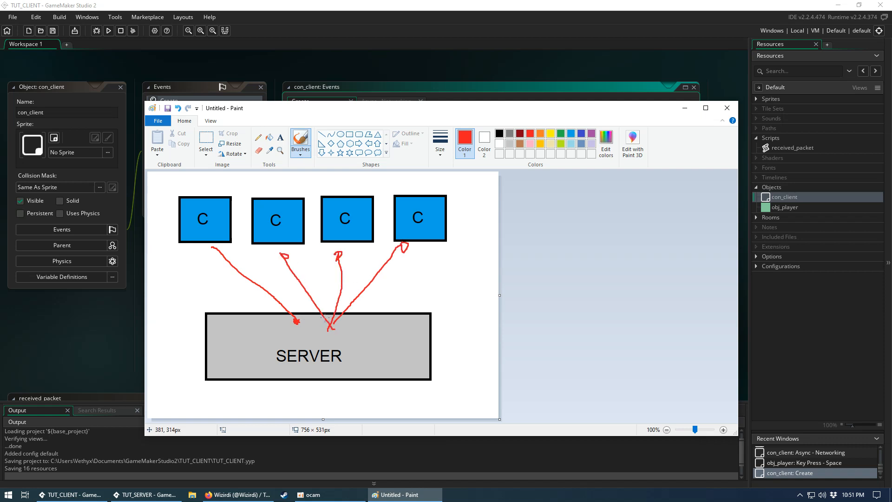
pyautogui.moveTo(324, 322)
pyautogui.mouseDown()
pyautogui.moveTo(237, 251)
pyautogui.moveTo(244, 249)
pyautogui.mouseUp()
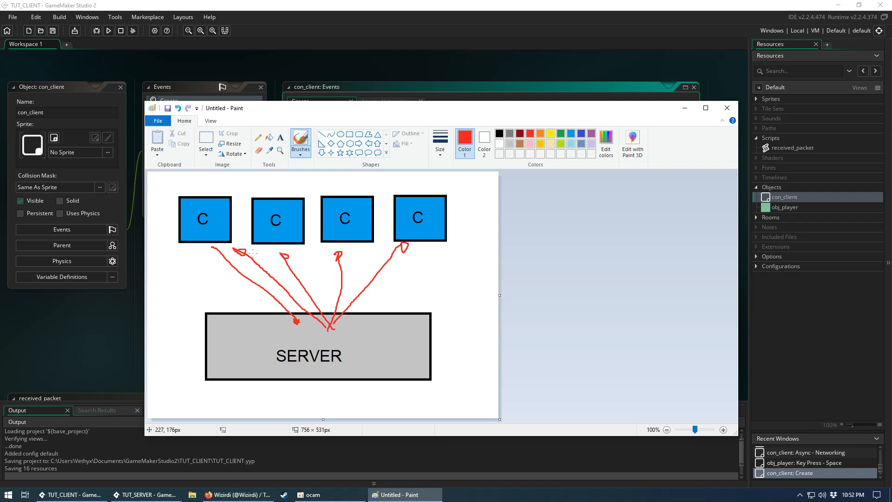
# - Raise the second client box, draw lime green return arrows between server and clients, then close Paint
pyautogui.click(205, 142)
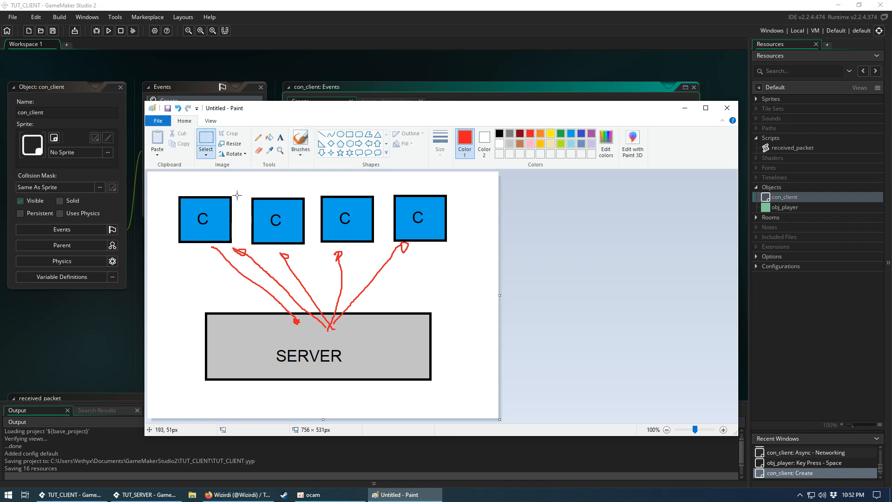
pyautogui.moveTo(241, 195)
pyautogui.mouseDown()
pyautogui.moveTo(316, 247)
pyautogui.moveTo(305, 212)
pyautogui.mouseUp()
pyautogui.click(561, 135)
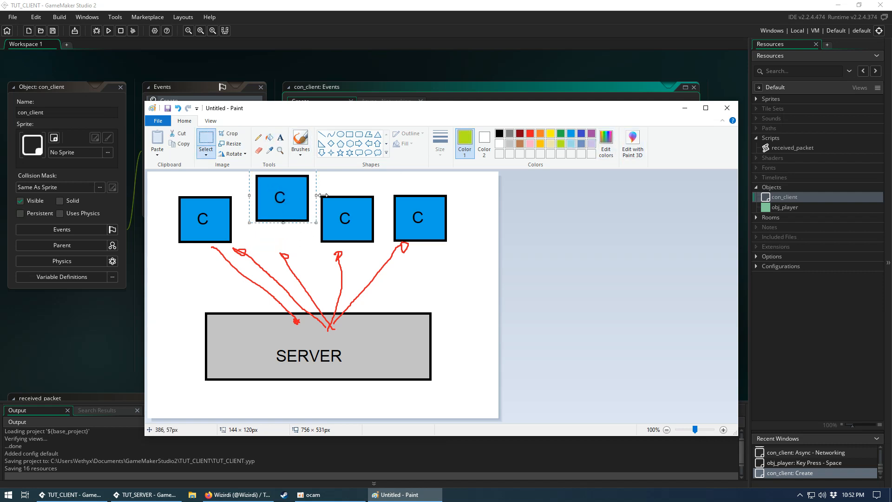
pyautogui.click(300, 143)
pyautogui.moveTo(296, 229)
pyautogui.mouseDown()
pyautogui.moveTo(333, 327)
pyautogui.moveTo(339, 244)
pyautogui.mouseUp()
pyautogui.moveTo(333, 327); pyautogui.dragTo(399, 234)
pyautogui.moveTo(333, 327); pyautogui.dragTo(268, 228)
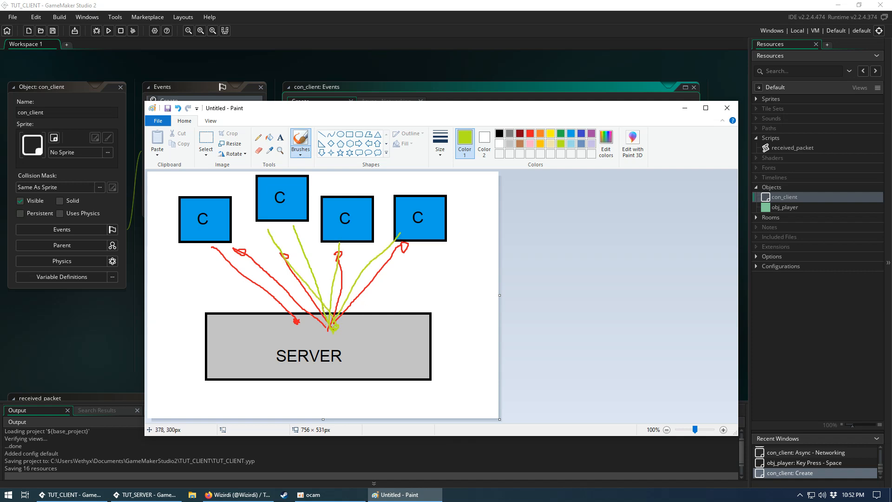
pyautogui.moveTo(331, 324); pyautogui.dragTo(241, 240)
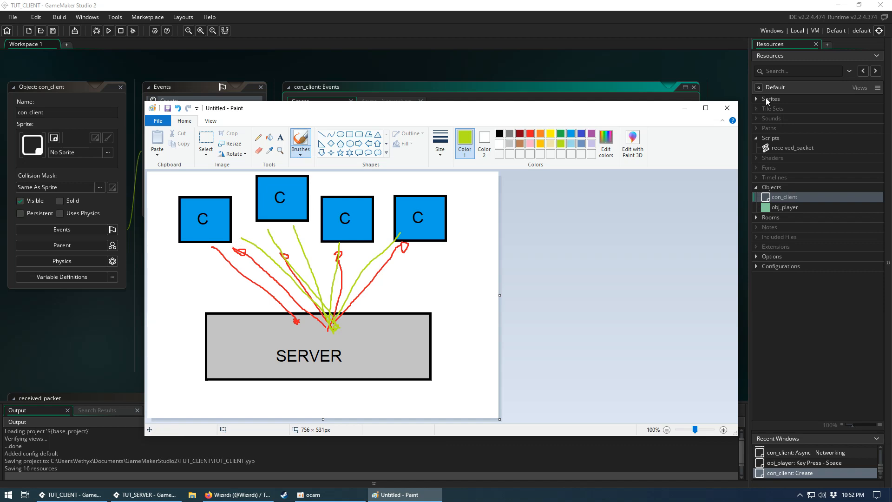
pyautogui.click(726, 107)
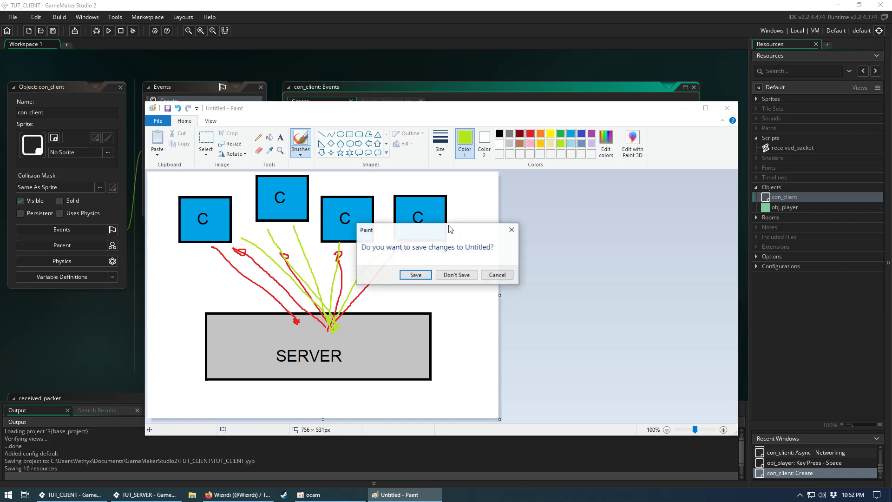
# - Discard the sketch unsaved and insert blank lines above the con_client Create code
pyautogui.click(456, 274)
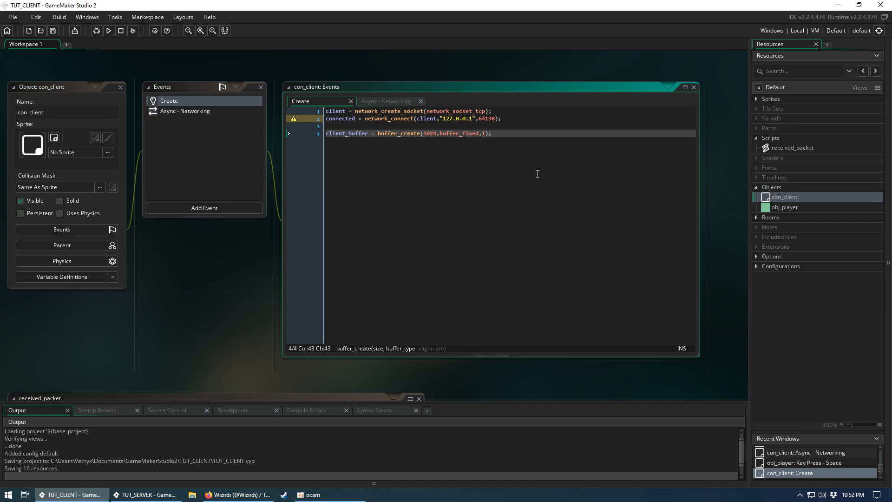
pyautogui.click(552, 168)
pyautogui.click(325, 112)
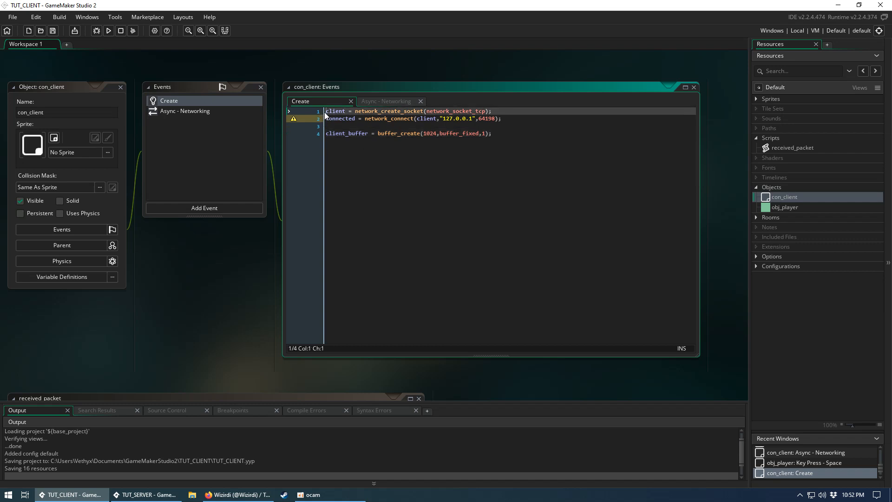
pyautogui.press('Return')
pyautogui.press('Return')
pyautogui.press('Up')
pyautogui.press('Up')
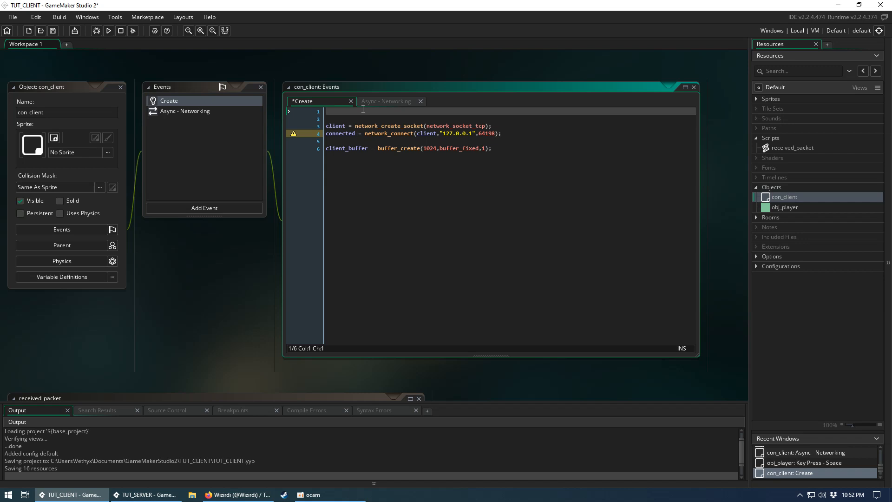
pyautogui.write('enu')
pyautogui.write('m network')
# - Lay out the enum network body with move and further entries on new lines
pyautogui.press('Return')
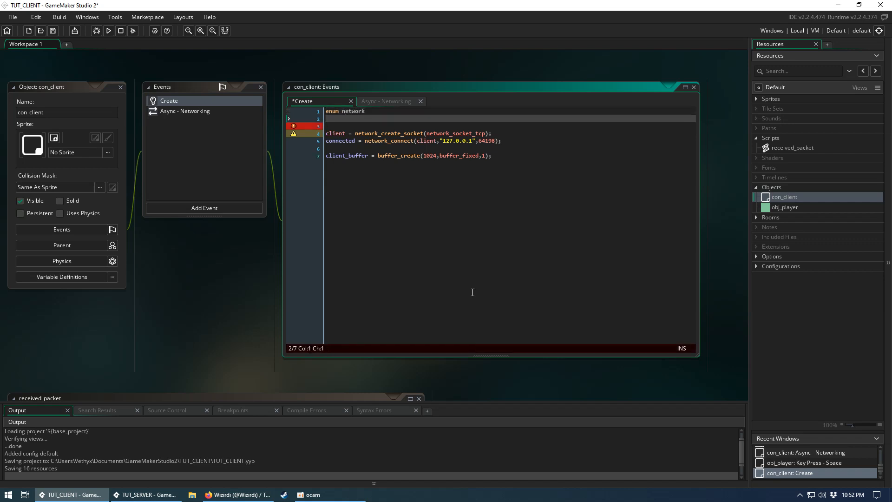
pyautogui.write('{')
pyautogui.press('Return')
pyautogui.press('Return')
pyautogui.write('}')
pyautogui.press('Up')
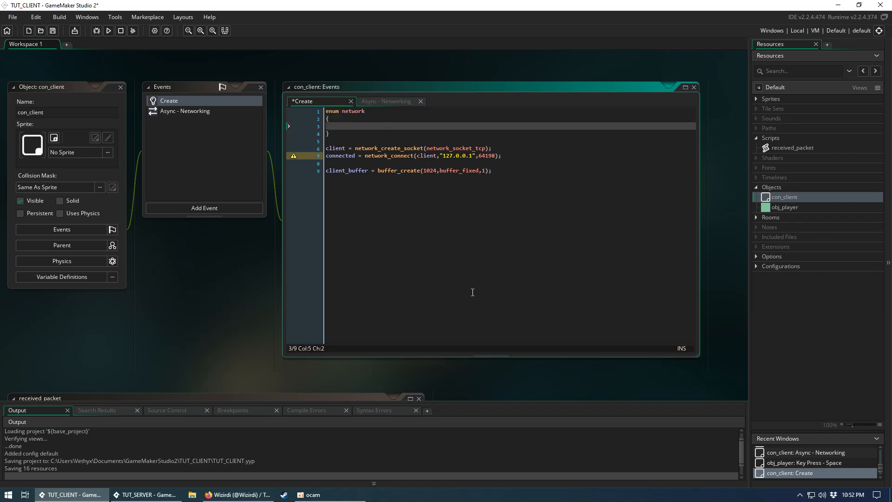
pyautogui.write('move,')
pyautogui.click(355, 139)
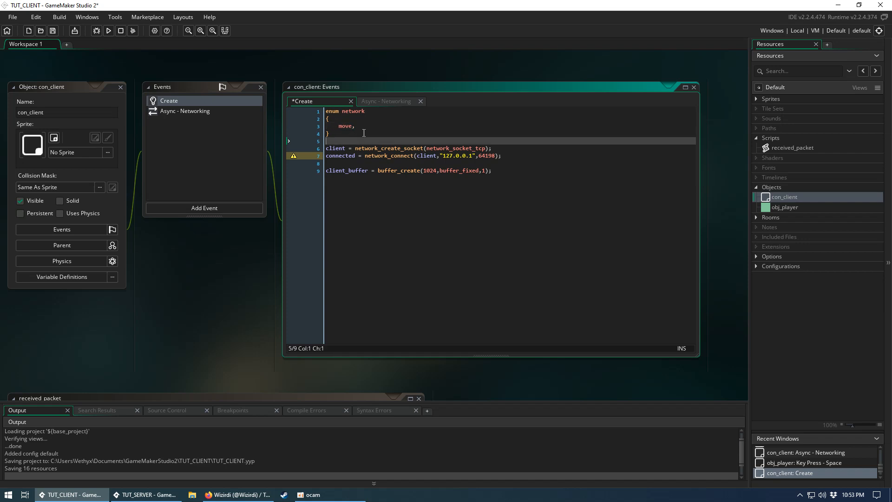
pyautogui.write('network.move')
pyautogui.doubleClick(347, 125)
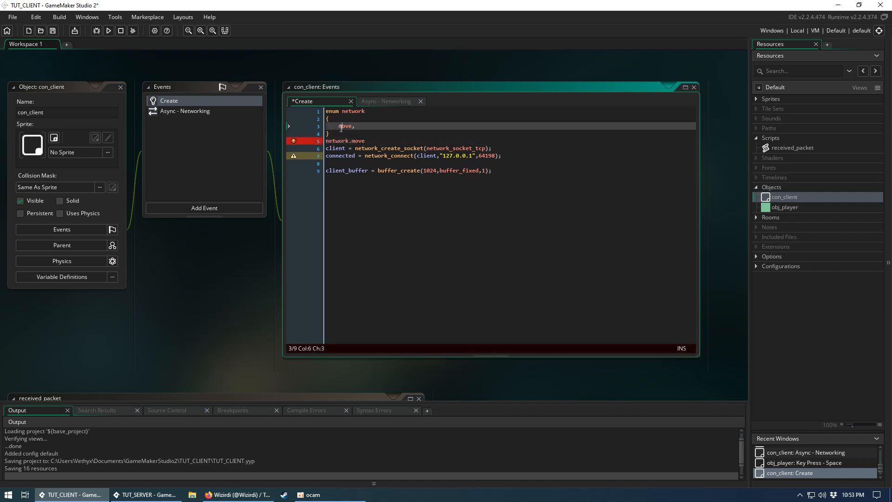
pyautogui.click(370, 124)
pyautogui.press('Return')
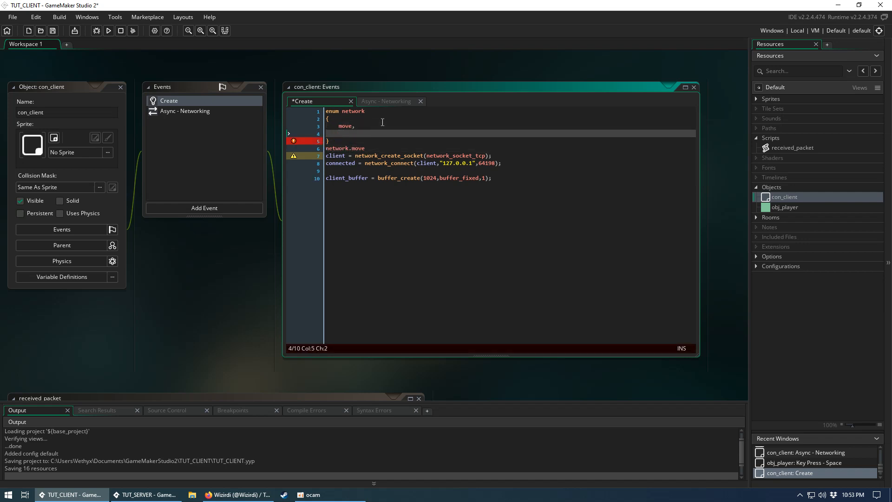
pyautogui.write('jump,')
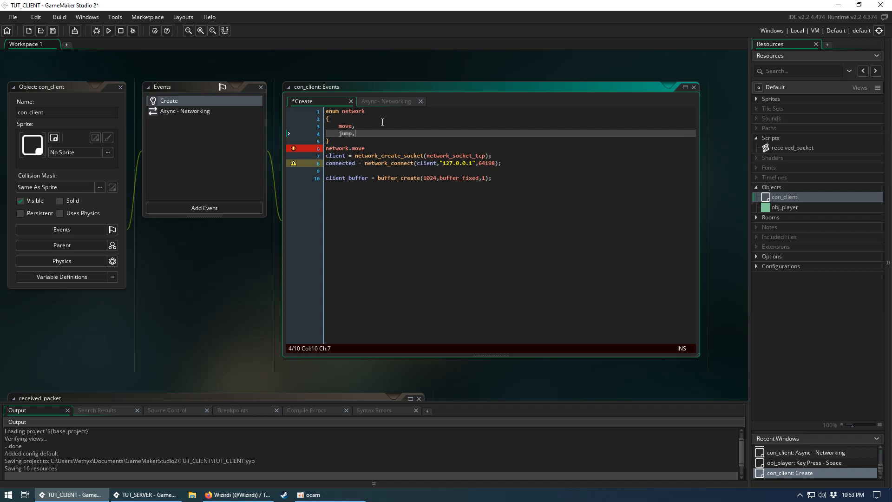
pyautogui.press('Return')
pyautogui.write('chat,')
pyautogui.press('Return')
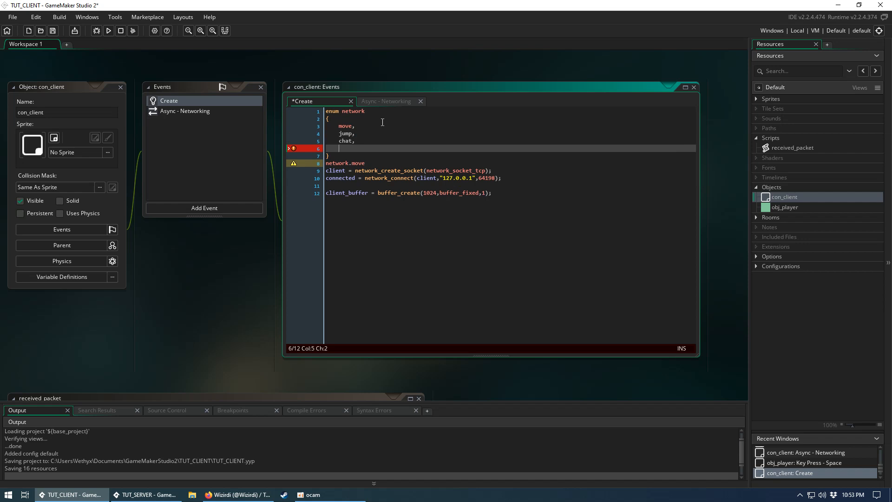
pyautogui.write('change_outfit')
# - Delete the network.move test text and step through the move, jump and chat entries
pyautogui.click(342, 124)
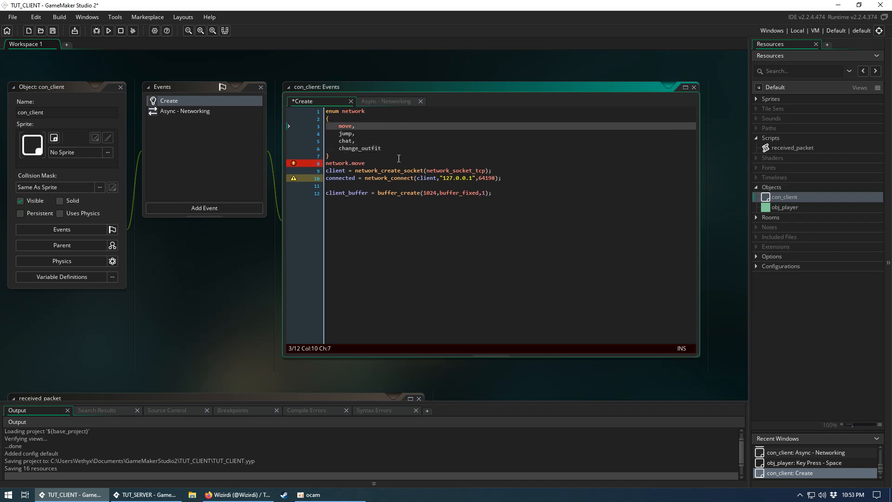
pyautogui.click(318, 163)
pyautogui.press('Delete')
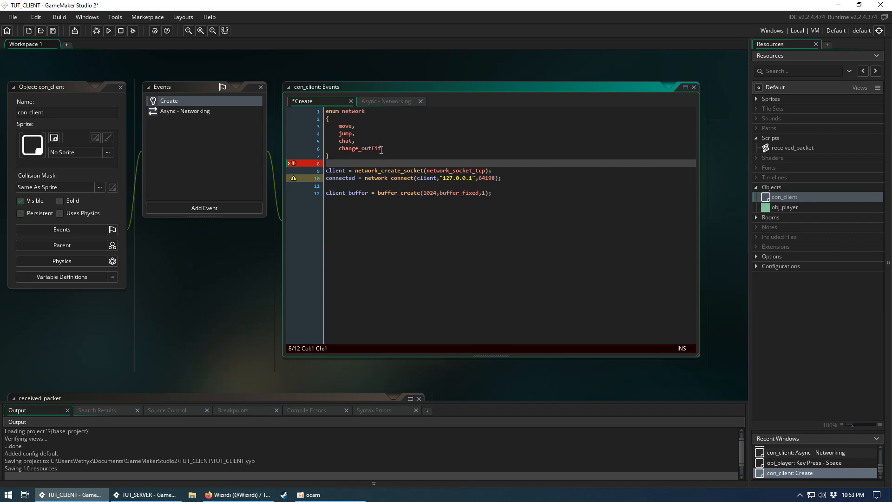
pyautogui.press('Return')
pyautogui.click(346, 125)
pyautogui.click(369, 133)
pyautogui.click(369, 141)
pyautogui.click(366, 126)
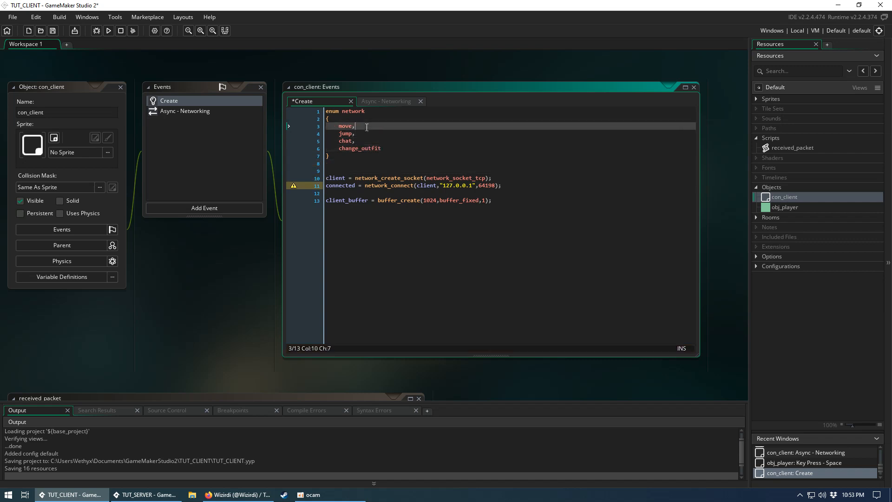
pyautogui.press('Down')
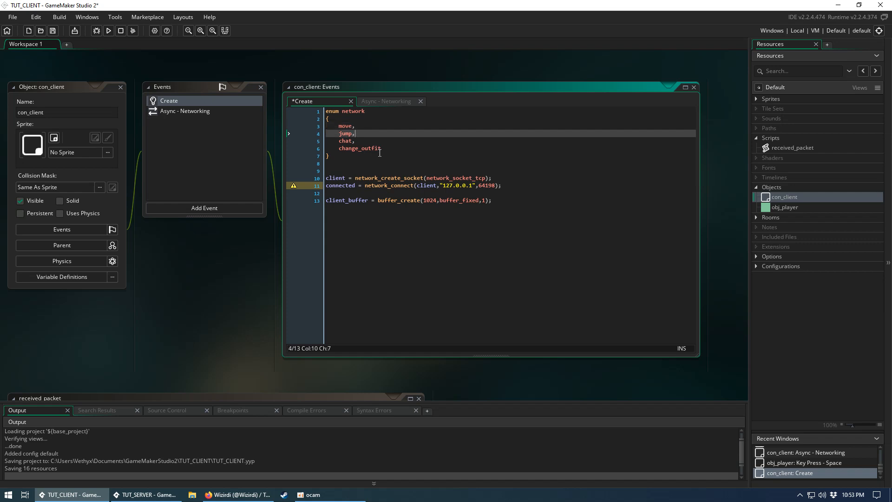
pyautogui.press('Down')
pyautogui.press('Down')
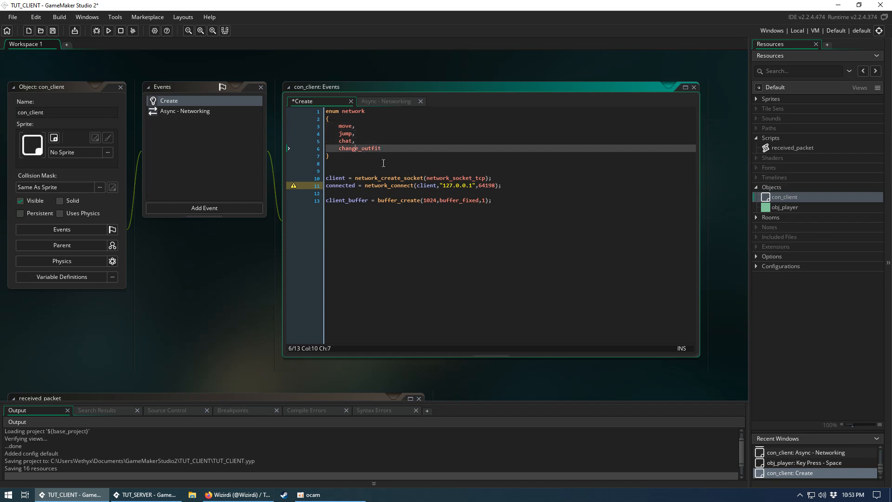
# - Review the entries down to change_outfit and erase the half-typed line after it
pyautogui.click(385, 165)
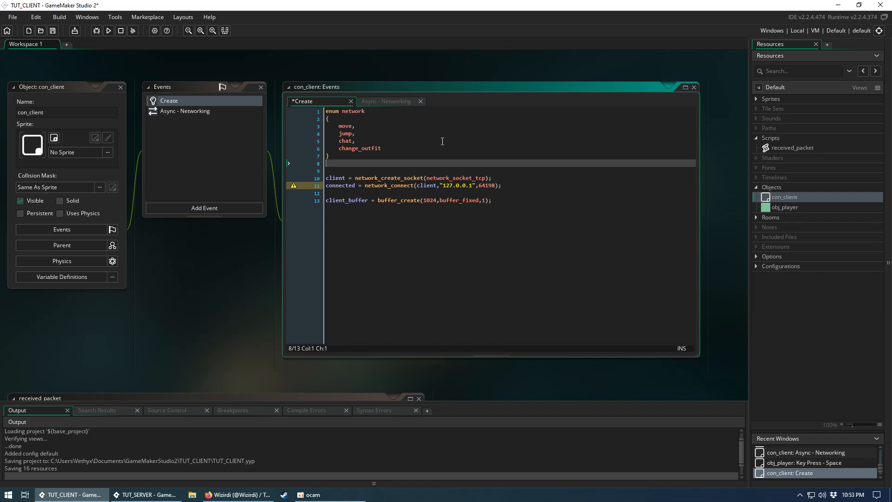
pyautogui.moveTo(381, 148); pyautogui.dragTo(338, 125)
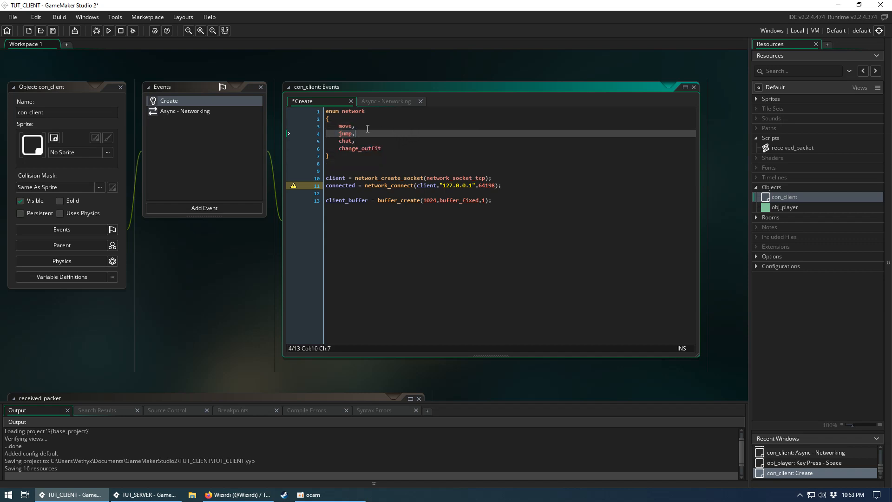
pyautogui.click(352, 126)
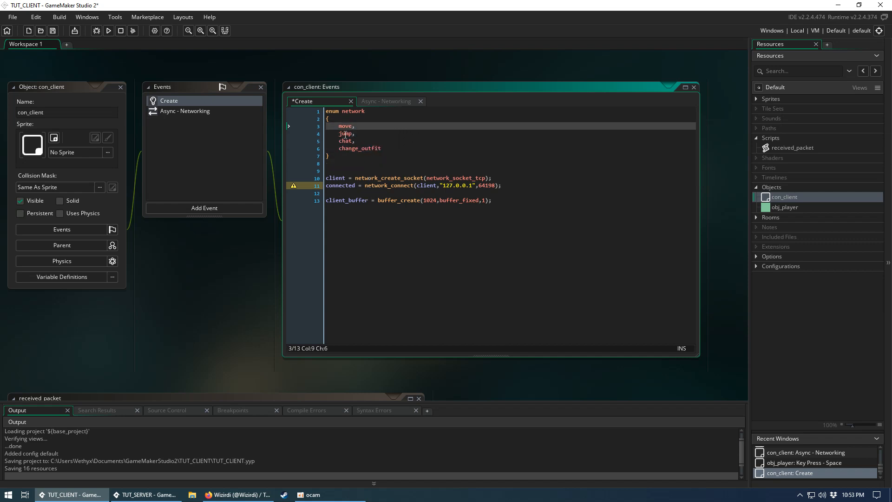
pyautogui.press('Down')
pyautogui.press('Down')
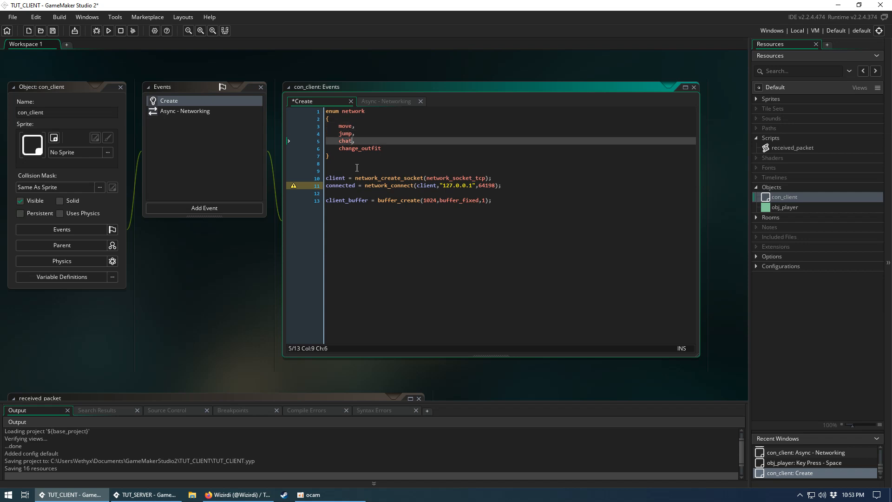
pyautogui.press('Down')
pyautogui.press('Down')
pyautogui.press('Down')
pyautogui.press('Down')
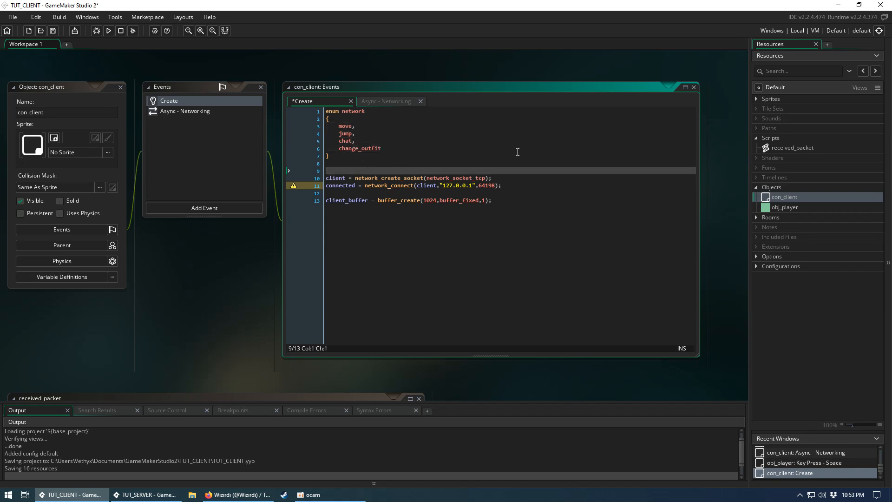
pyautogui.click(352, 125)
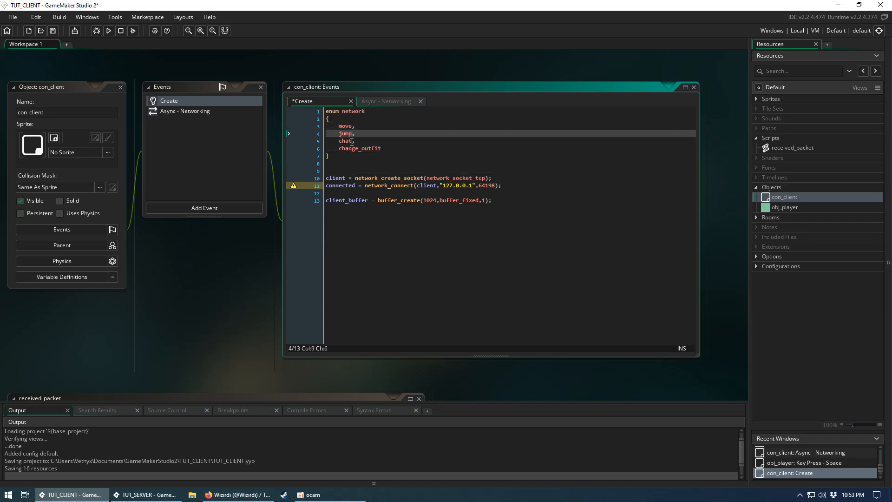
pyautogui.click(353, 141)
pyautogui.moveTo(382, 148); pyautogui.dragTo(337, 149)
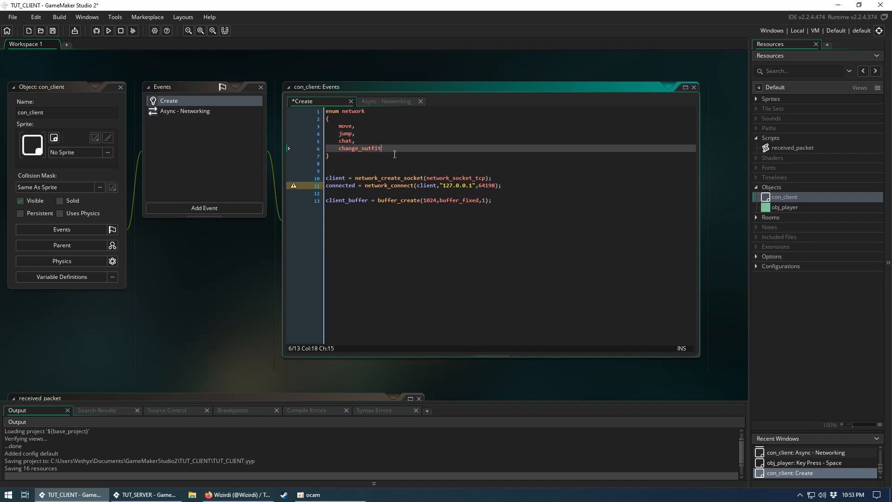
pyautogui.click(381, 148)
pyautogui.write(',')
pyautogui.press('Return')
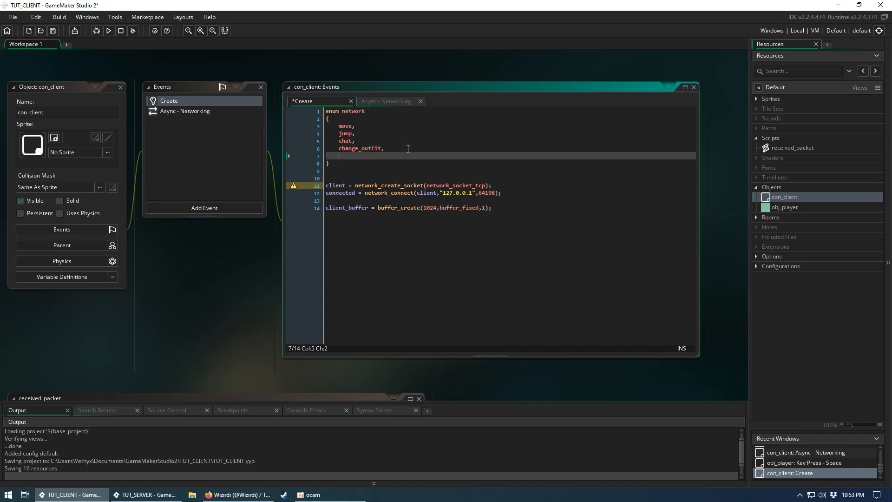
pyautogui.write('cha')
pyautogui.press('BackSpace')
pyautogui.press('BackSpace')
pyautogui.press('BackSpace')
pyautogui.press('BackSpace')
pyautogui.press('BackSpace')
pyautogui.press('Down')
pyautogui.press('Down')
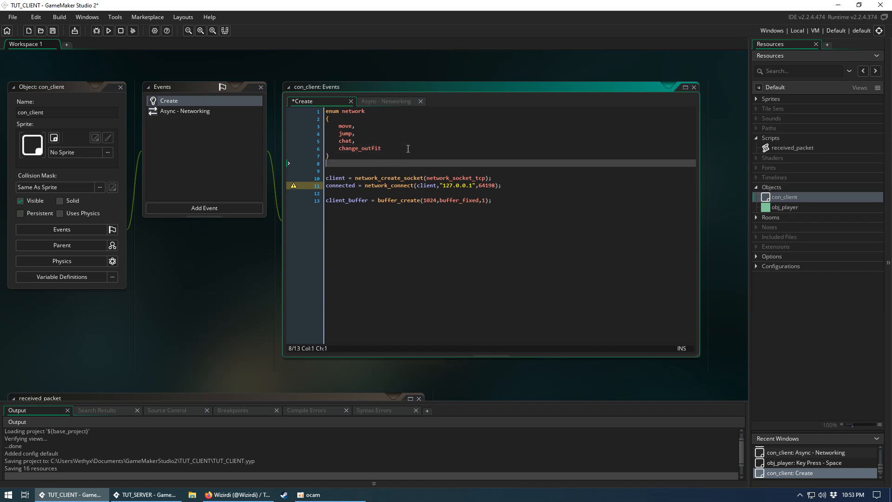
pyautogui.write('network.jump')
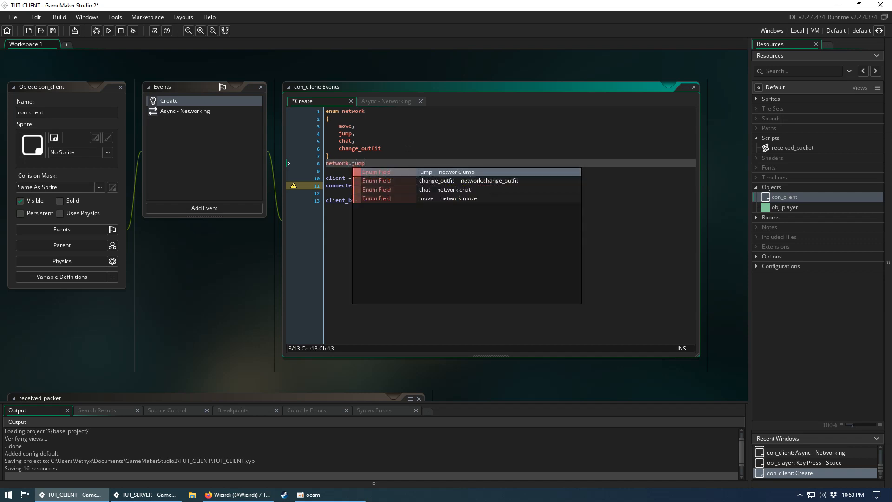
# - Delete jump, chat, change_outfit and the test lines, leaving move without a trailing comma
pyautogui.click(392, 163)
pyautogui.press('F9')
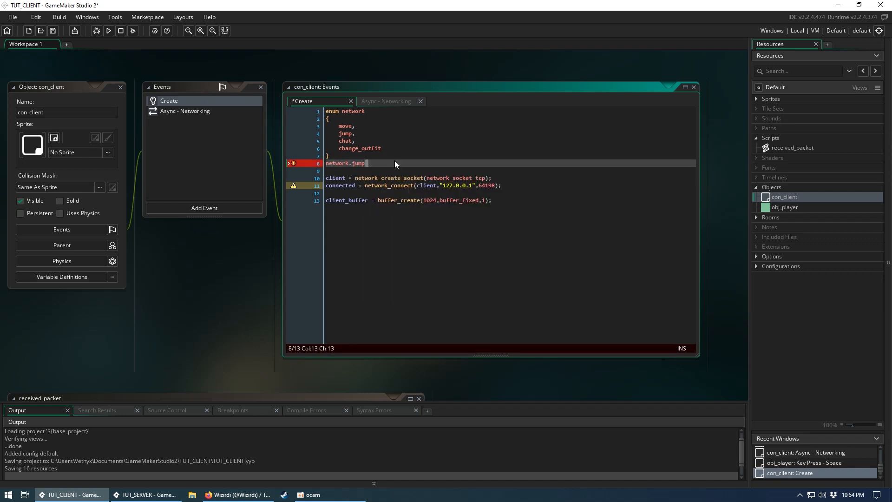
pyautogui.moveTo(394, 162); pyautogui.dragTo(325, 162)
pyautogui.press('Delete')
pyautogui.moveTo(395, 149); pyautogui.dragTo(356, 127)
pyautogui.press('Delete')
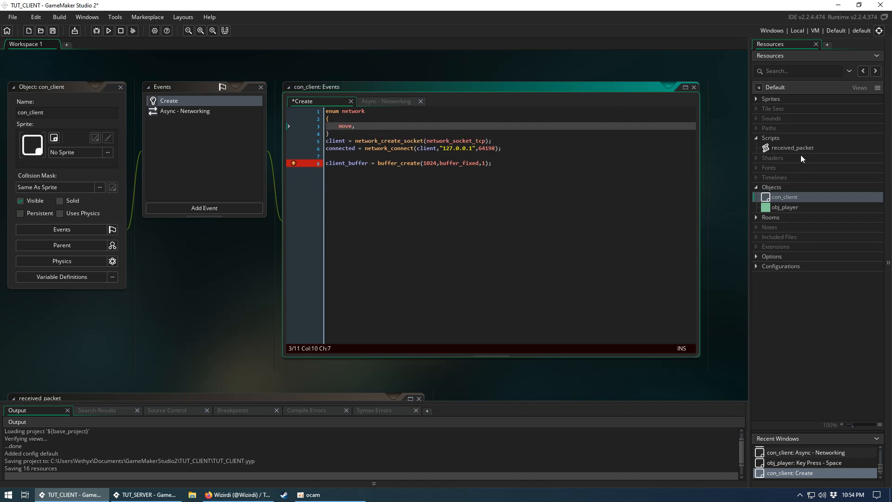
pyautogui.press('BackSpace')
pyautogui.press('Down')
pyautogui.press('End')
pyautogui.press('Return')
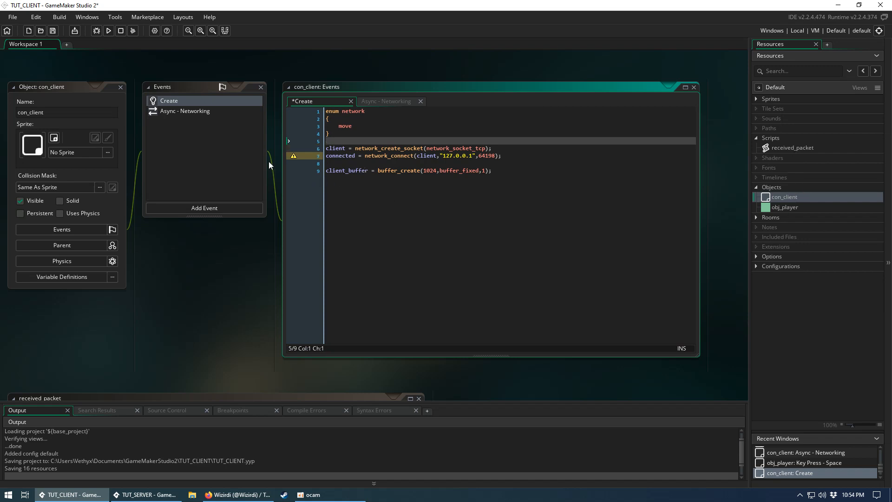
# - Replace case 1 with network.move in the client's received_packet, then switch to TUT_SERVER
pyautogui.doubleClick(801, 148)
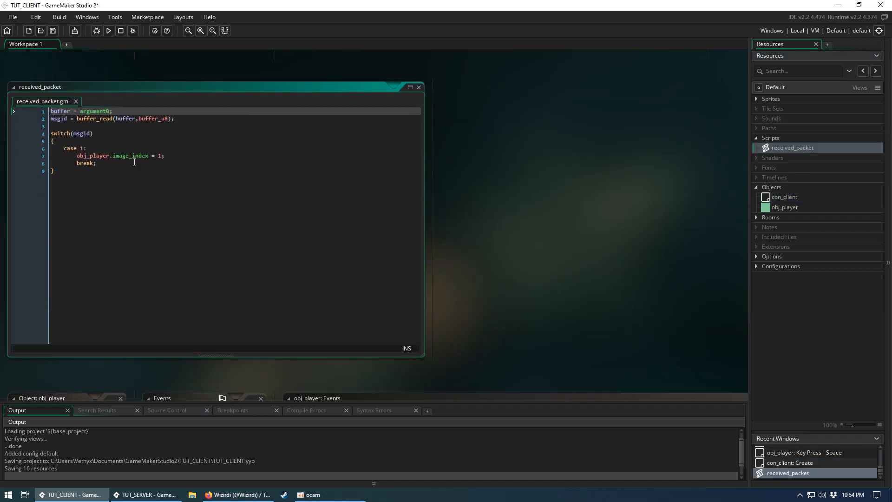
pyautogui.click(83, 148)
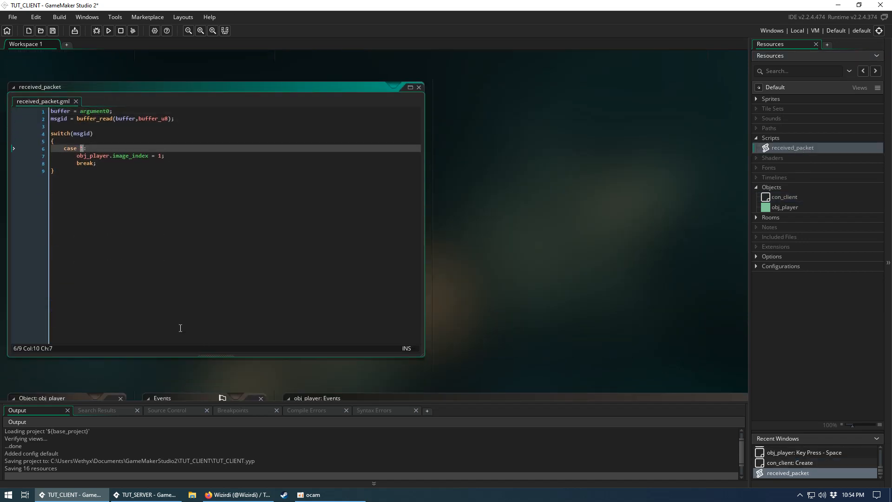
pyautogui.write('network.move')
pyautogui.click(171, 156)
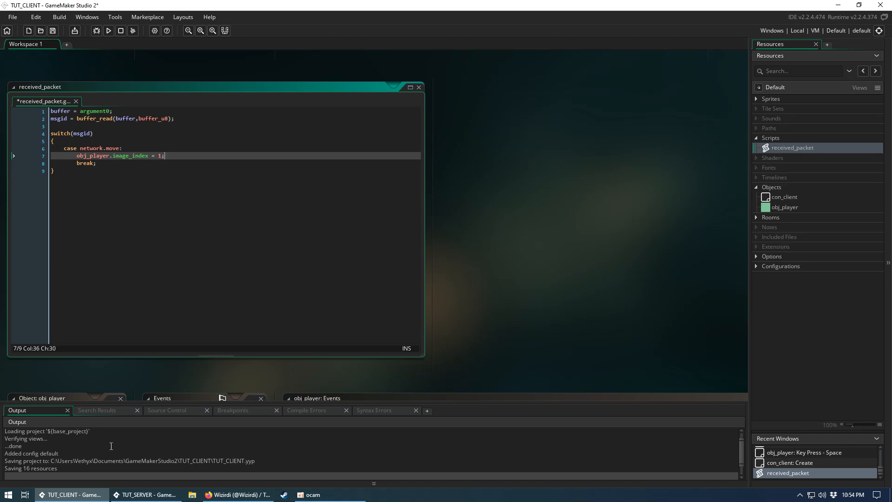
pyautogui.click(144, 493)
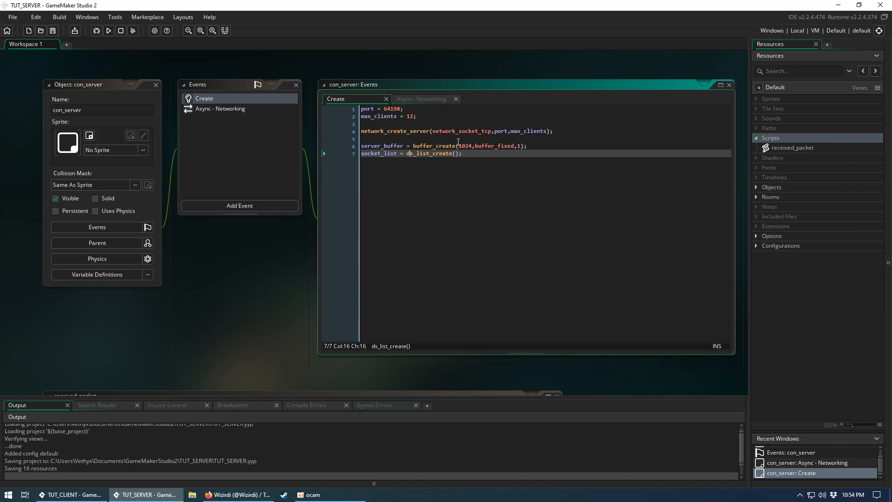
# - Write 'enum network { move, }' at the top of the con_server Create code
pyautogui.click(360, 109)
pyautogui.press('Return')
pyautogui.press('Return')
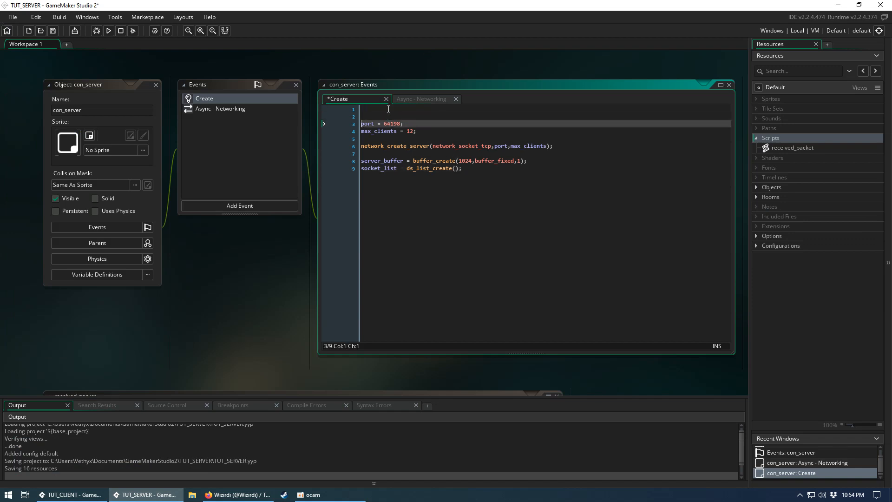
pyautogui.press('Up')
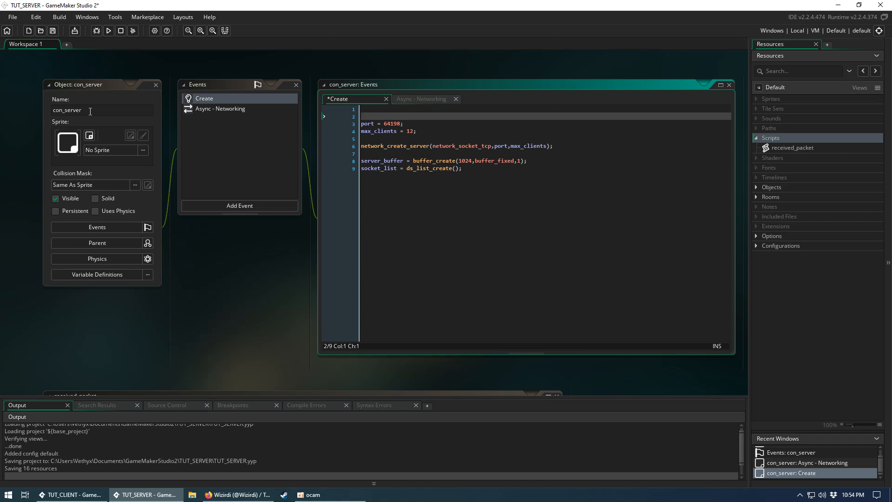
pyautogui.press('Up')
pyautogui.write('enum network')
pyautogui.press('Return')
pyautogui.write('{')
pyautogui.press('Return')
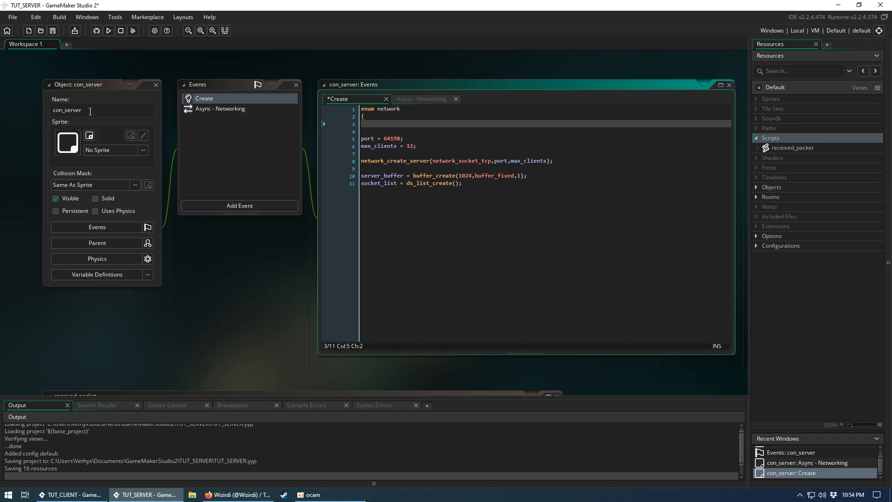
pyautogui.write('move,')
pyautogui.press('Return')
pyautogui.write('}')
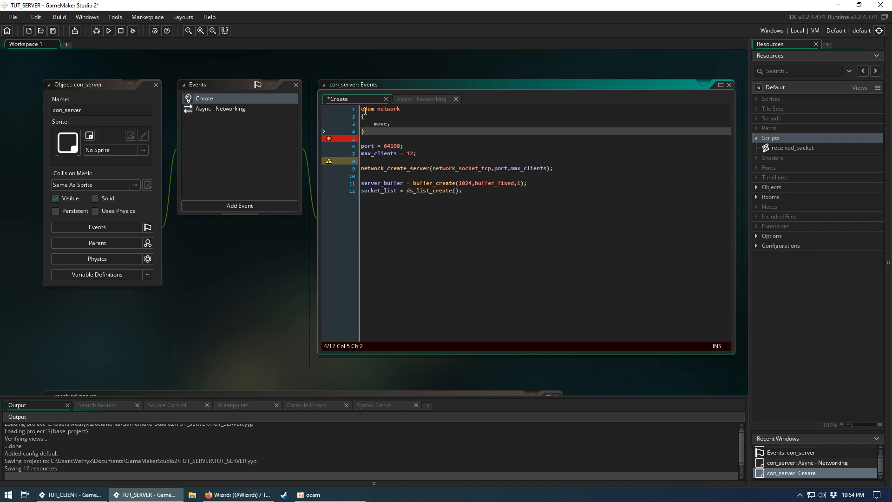
pyautogui.click(408, 126)
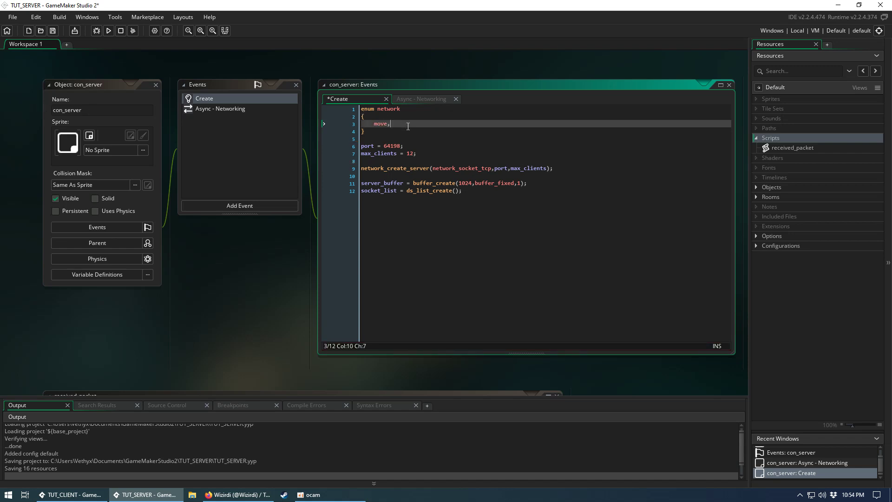
# - Change case 1 to case network.move in the server's received_packet script
pyautogui.doubleClick(811, 147)
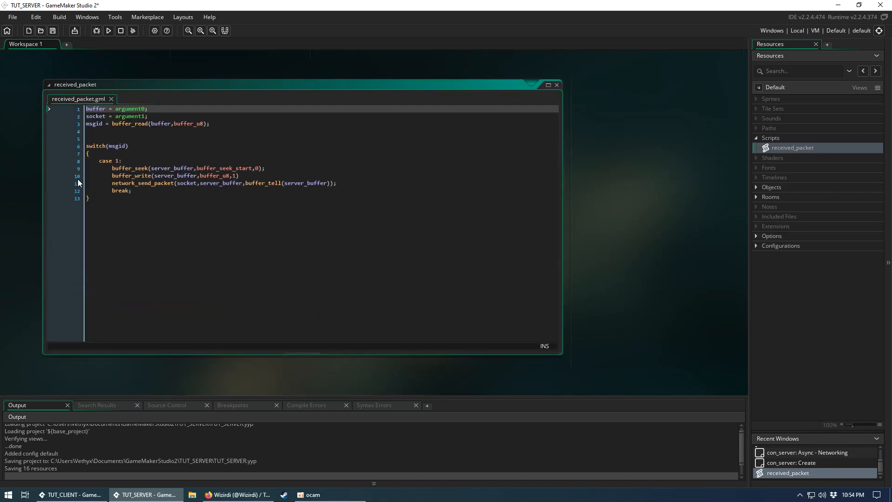
pyautogui.doubleClick(117, 160)
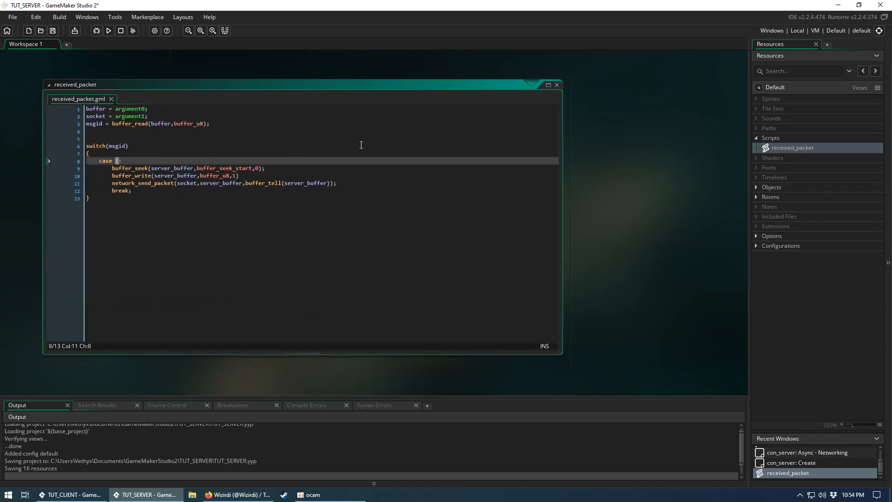
pyautogui.write('network.move')
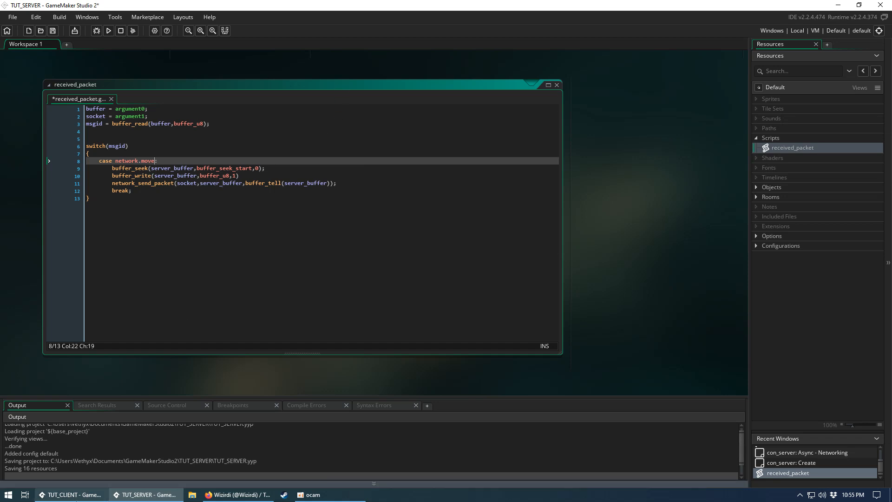
pyautogui.click(70, 494)
pyautogui.doubleClick(784, 207)
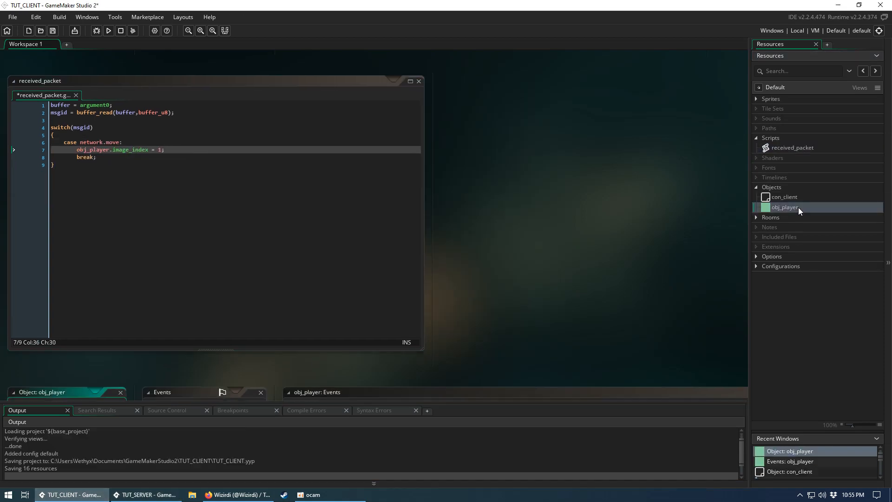
pyautogui.click(386, 127)
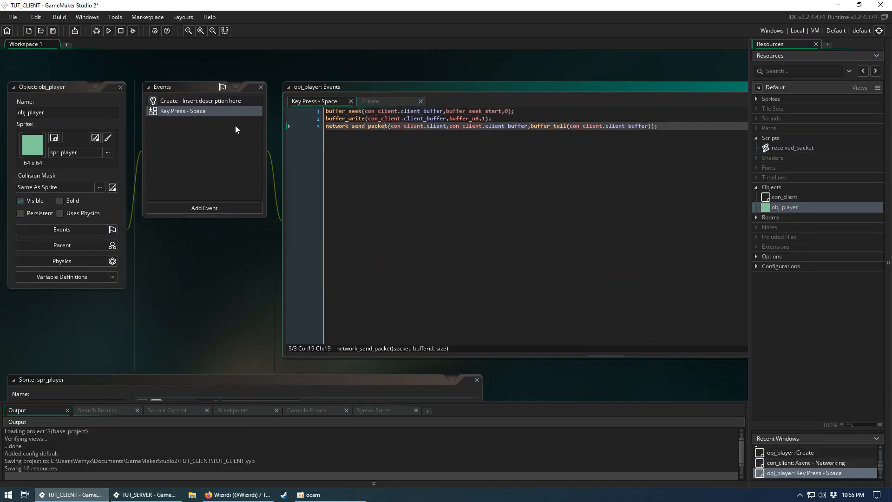
pyautogui.click(729, 127)
pyautogui.doubleClick(481, 120)
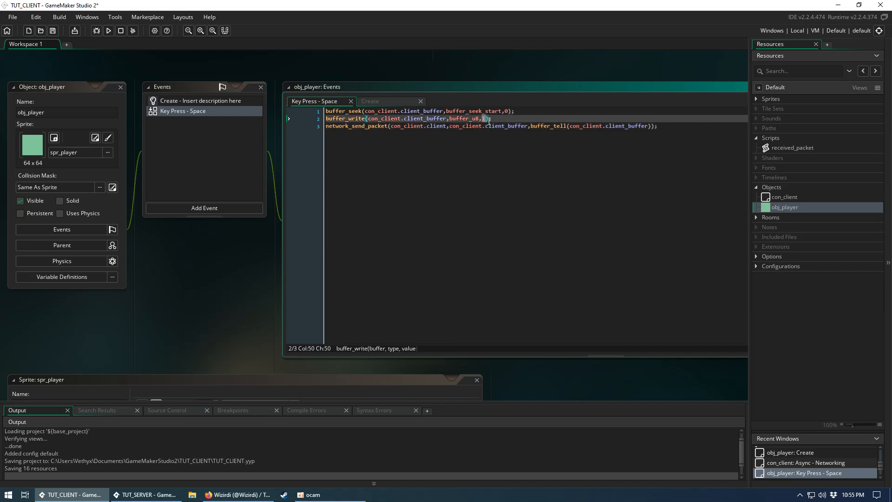
pyautogui.click(146, 494)
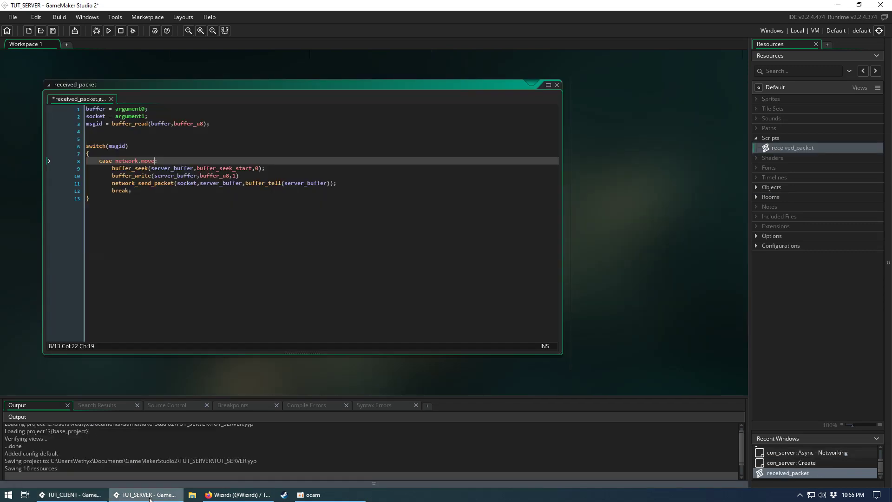
pyautogui.click(112, 124)
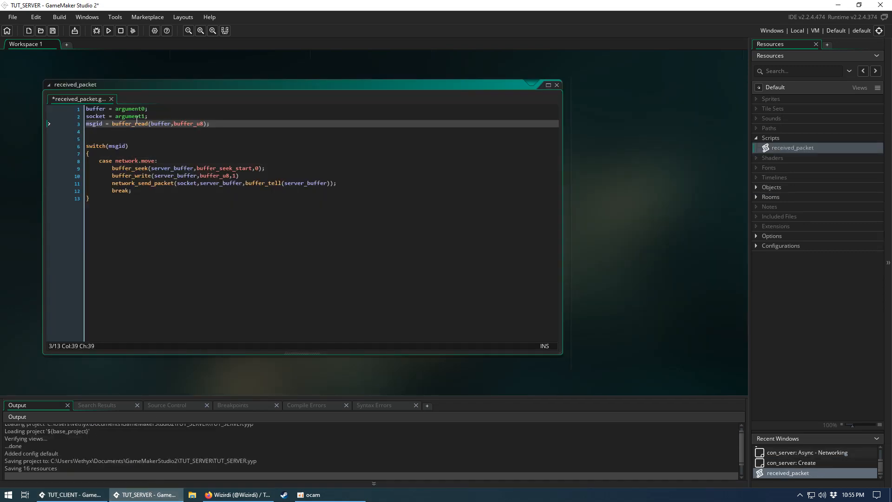
pyautogui.doubleClick(94, 124)
pyautogui.doubleClick(119, 146)
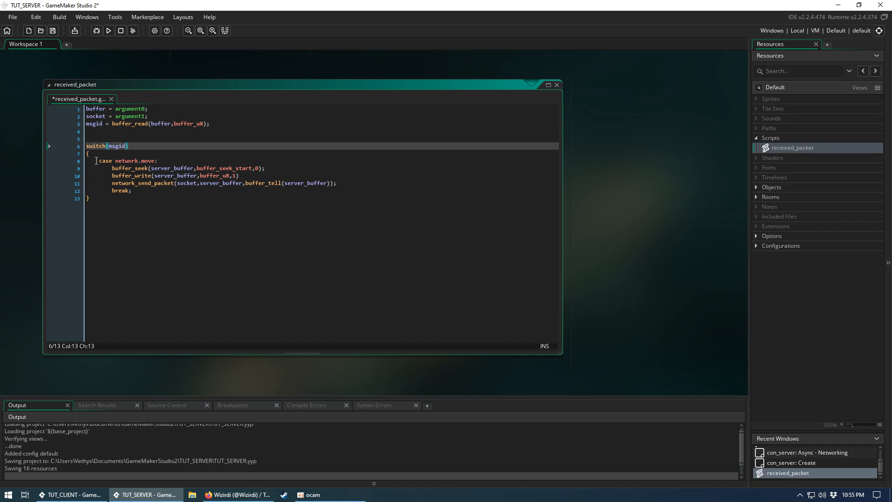
pyautogui.moveTo(99, 161); pyautogui.dragTo(169, 193)
pyautogui.click(169, 193)
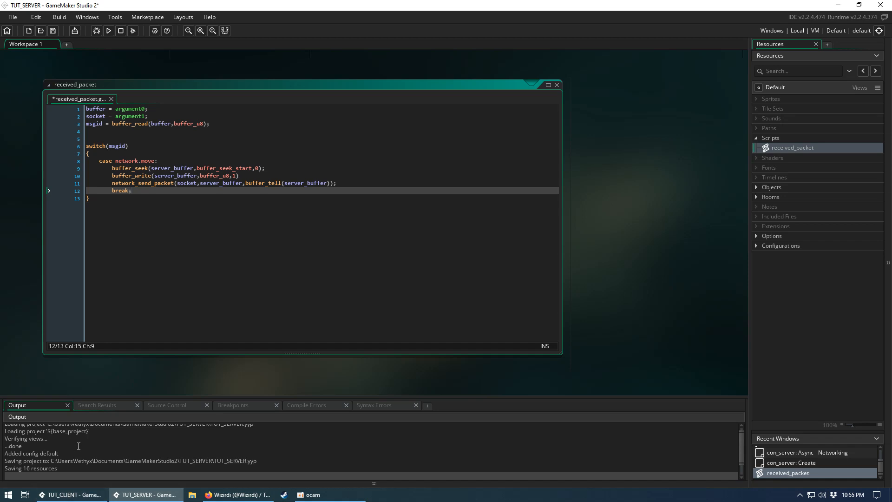
pyautogui.click(114, 160)
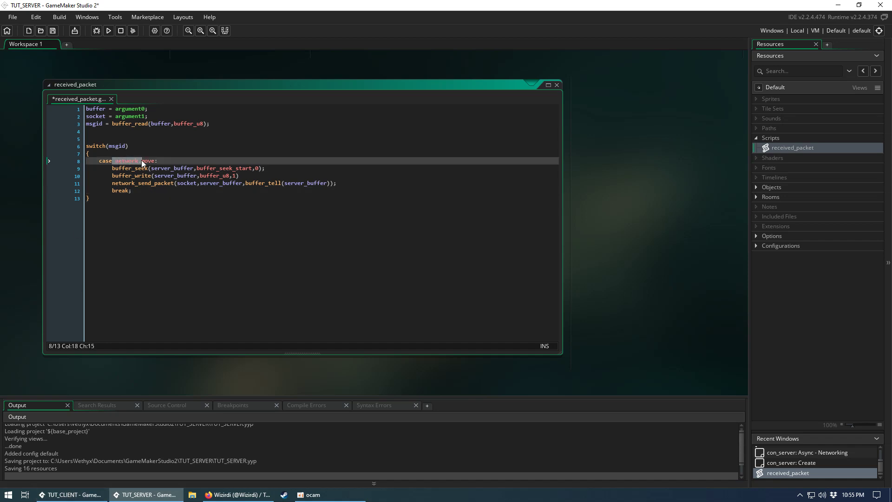
pyautogui.click(73, 494)
pyautogui.click(480, 125)
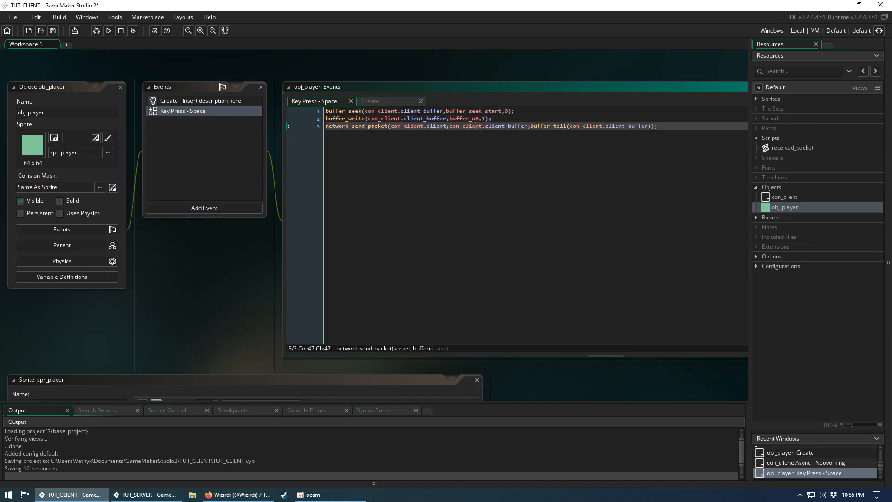
pyautogui.moveTo(501, 118); pyautogui.dragTo(303, 124)
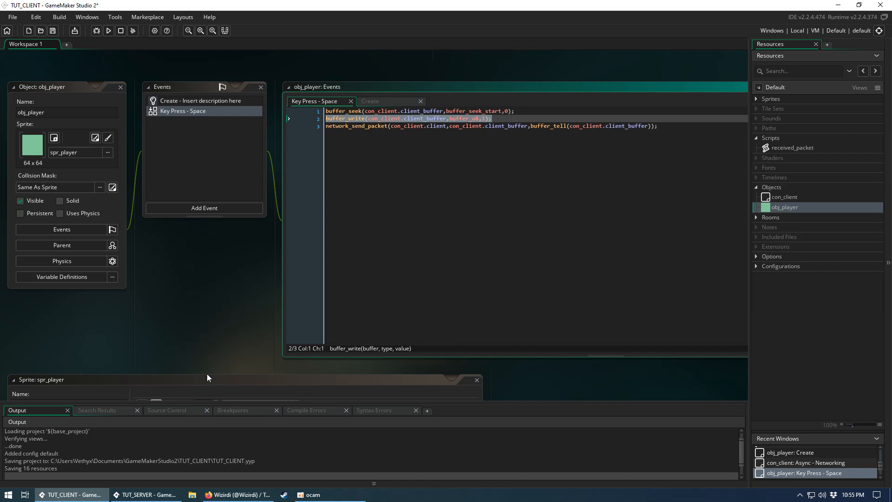
pyautogui.click(349, 309)
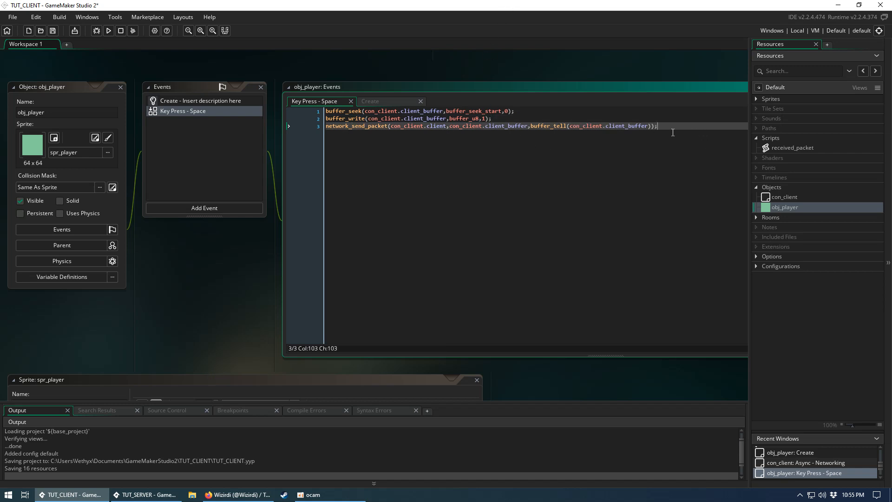
pyautogui.moveTo(705, 128); pyautogui.dragTo(293, 108)
pyautogui.click(382, 125)
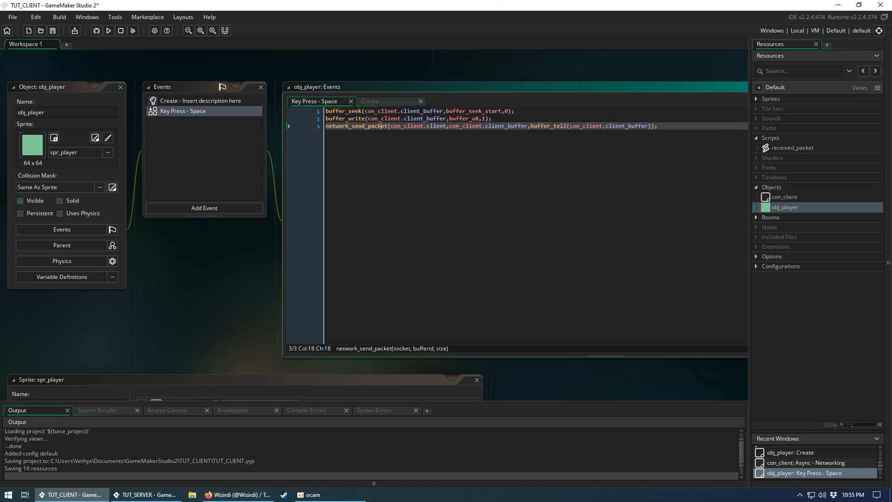
# - Change obj_player's Key Press - Space event into Global Left Pressed, keeping its code
pyautogui.rightClick(181, 110)
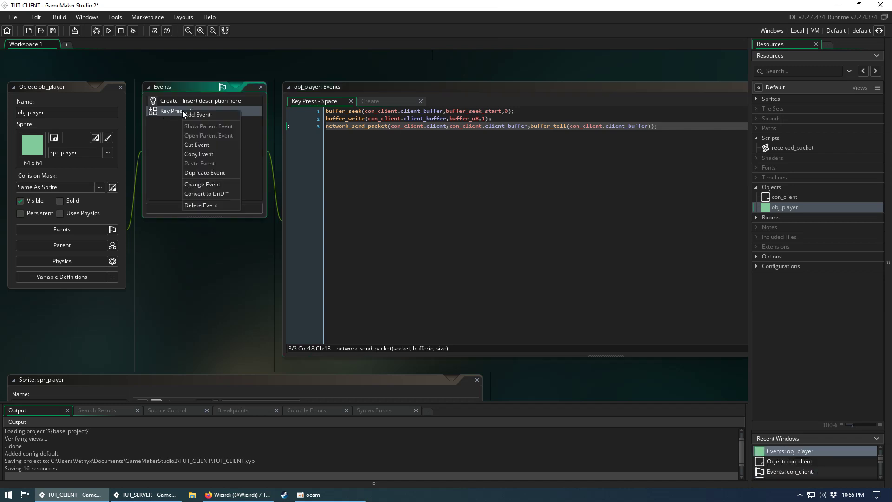
pyautogui.click(205, 183)
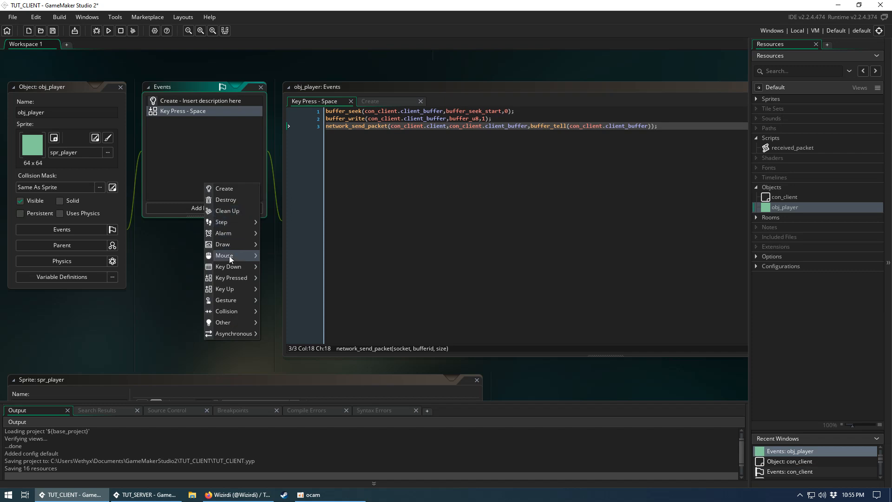
pyautogui.moveTo(269, 398)
pyautogui.click(370, 431)
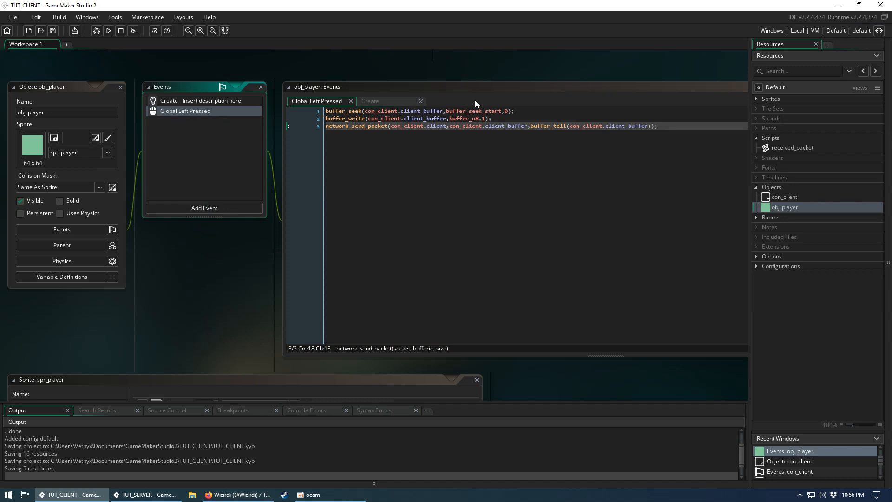
# - Write network.move instead of 1 in buffer_write, review the lines, then switch to TUT_SERVER
pyautogui.click(483, 119)
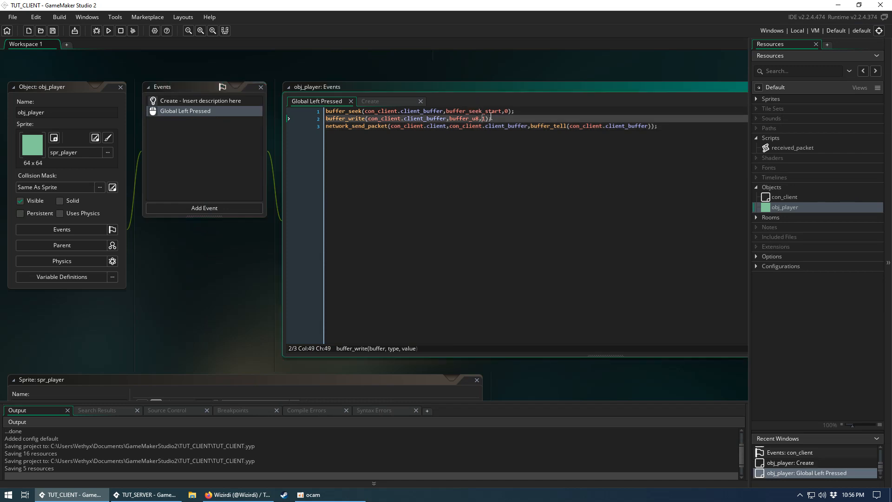
pyautogui.hotkey('shift', 'Right')
pyautogui.write('network')
pyautogui.write('.')
pyautogui.write('move')
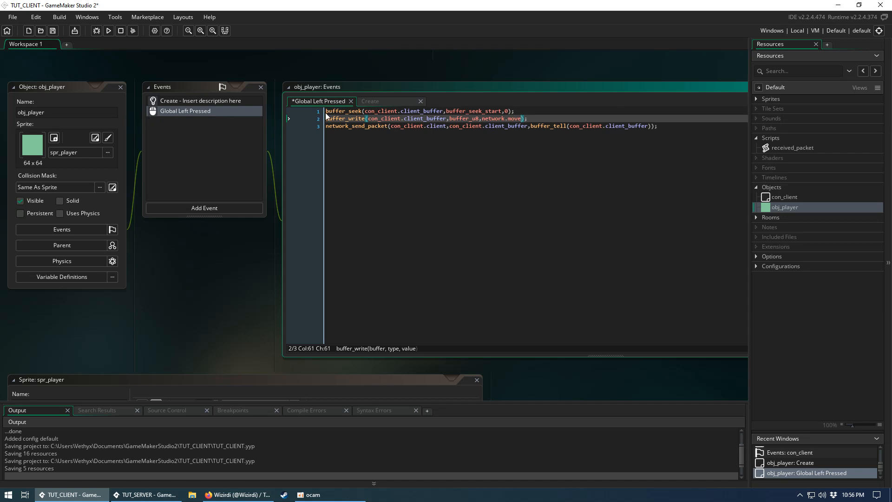
pyautogui.moveTo(326, 111); pyautogui.dragTo(581, 106)
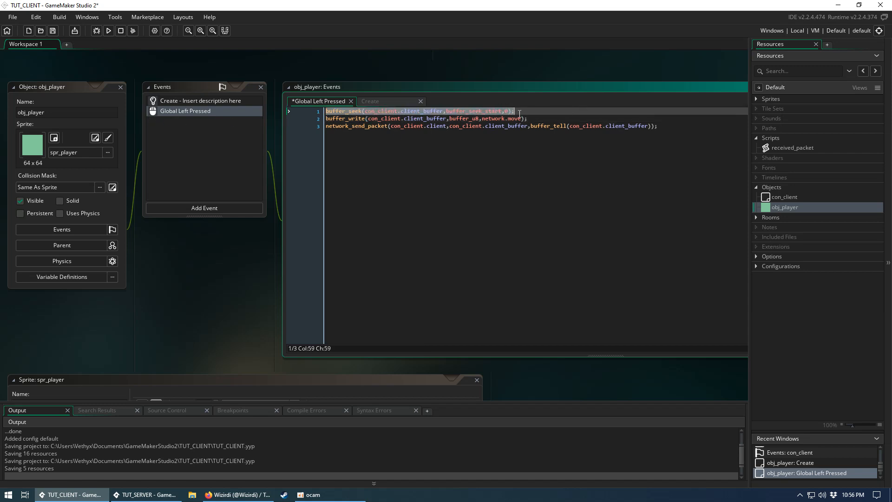
pyautogui.moveTo(326, 119); pyautogui.dragTo(529, 117)
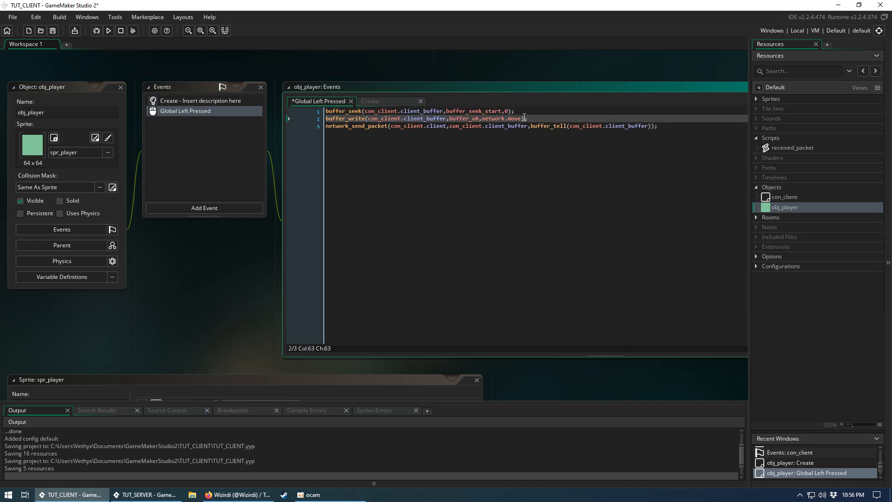
pyautogui.doubleClick(357, 126)
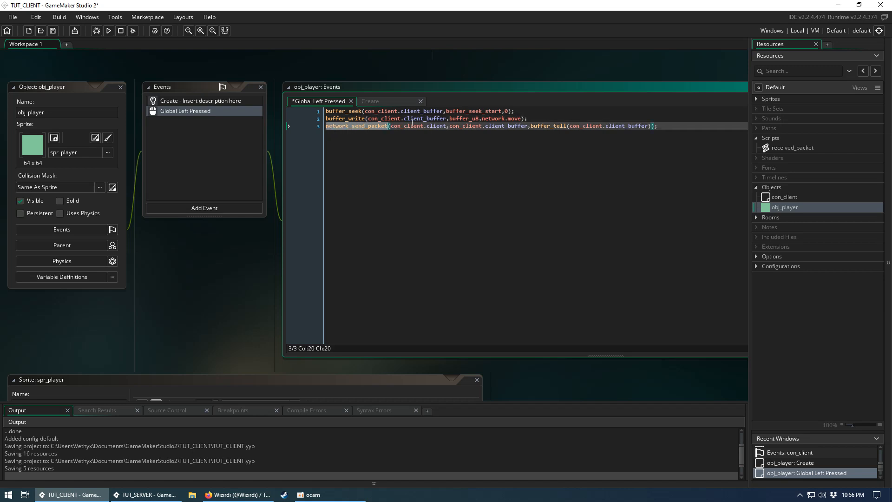
pyautogui.click(148, 493)
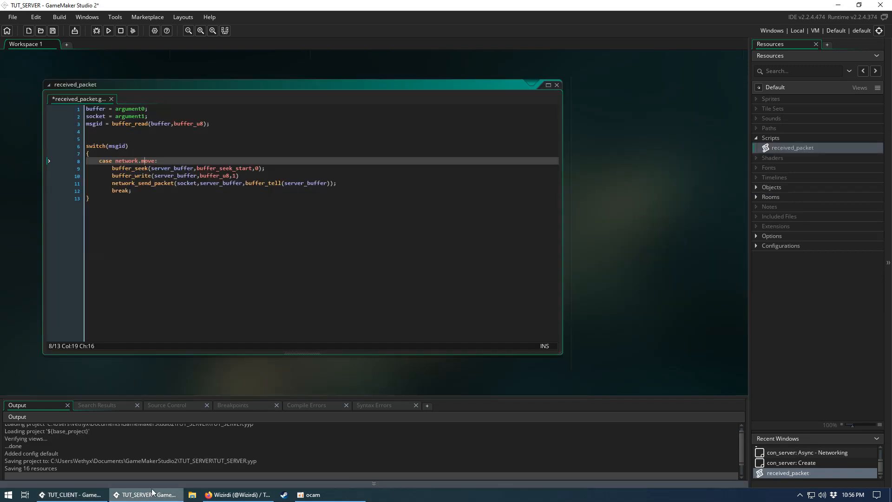
# - Look over the msgid read and network.move case, then return to TUT_CLIENT
pyautogui.doubleClick(93, 123)
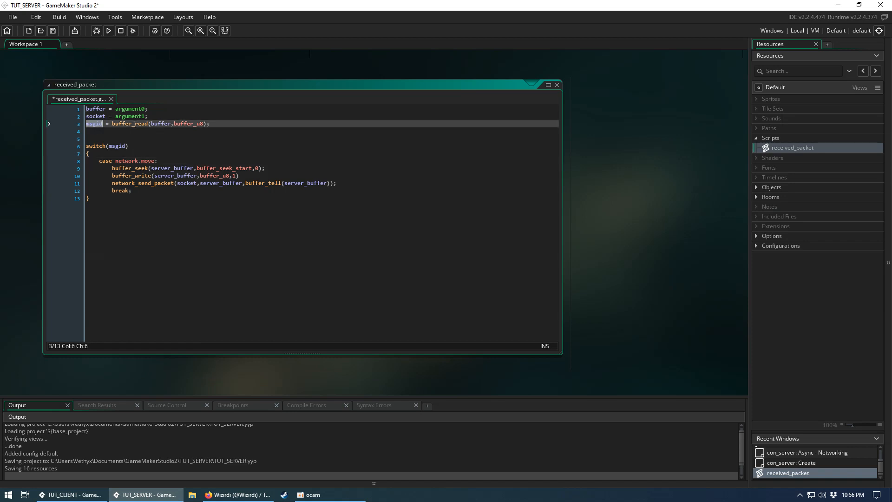
pyautogui.moveTo(112, 123); pyautogui.dragTo(207, 123)
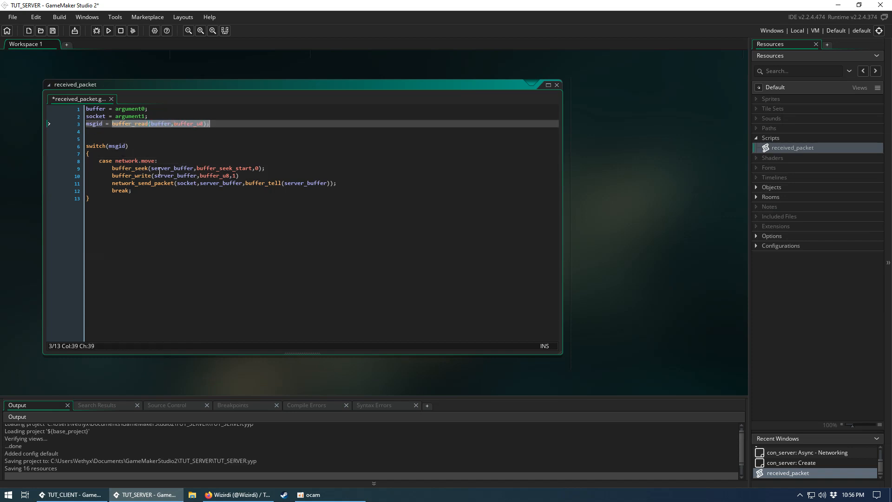
pyautogui.moveTo(140, 191); pyautogui.dragTo(254, 157)
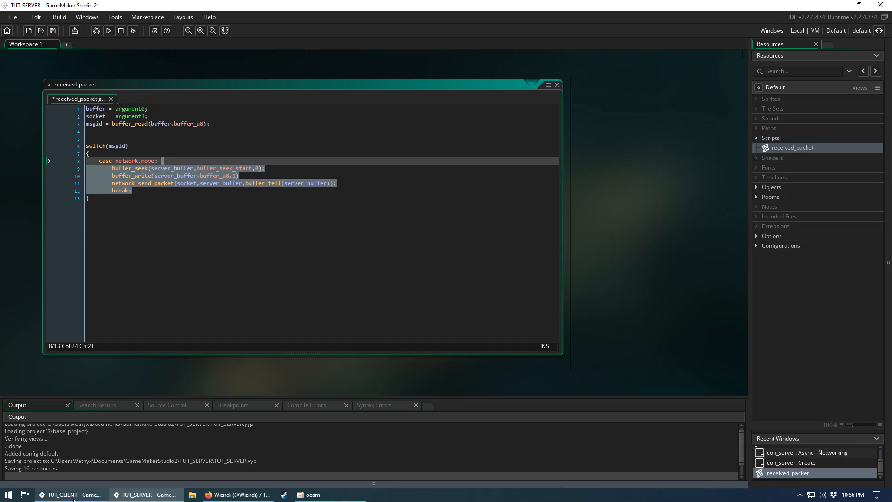
pyautogui.click(70, 494)
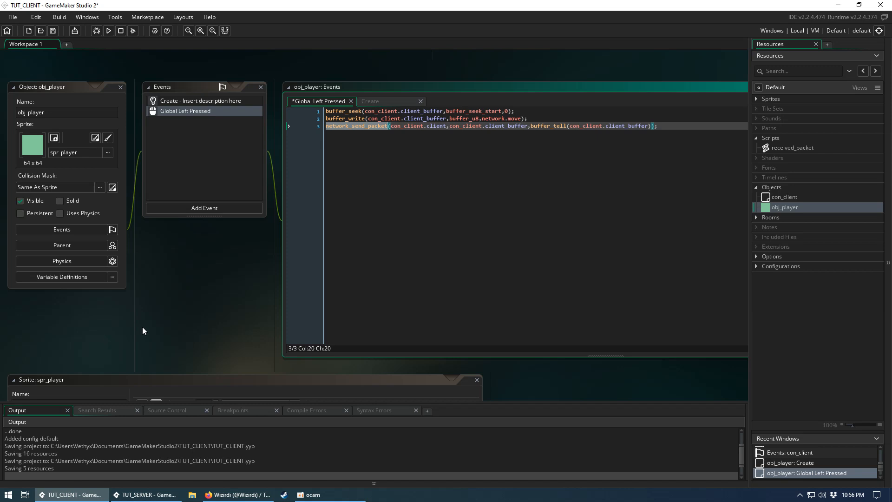
# - Start a buffer_write(con_client.client_buffer,buffer_u16 line before the send and open buffer_write help
pyautogui.click(489, 126)
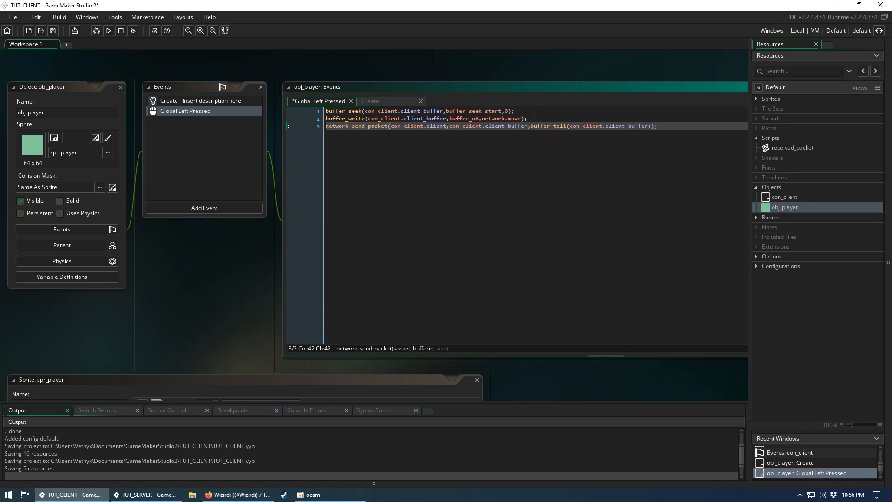
pyautogui.press('Home')
pyautogui.press('Return')
pyautogui.press('Up')
pyautogui.write('buffer_write(')
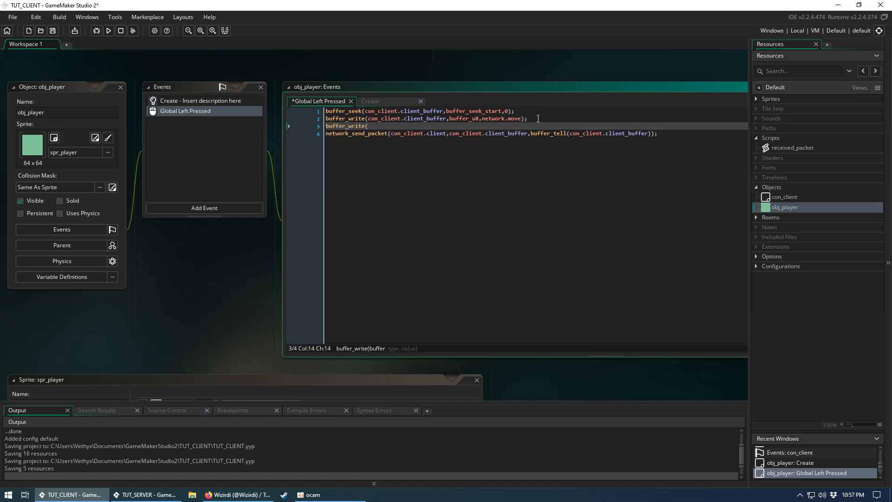
pyautogui.write('con_client.client')
pyautogui.write('_buffer,buffer')
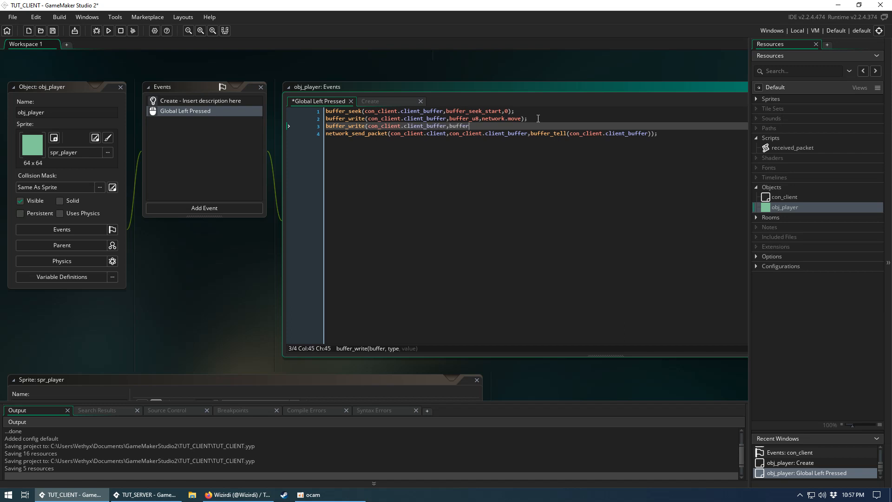
pyautogui.write('_u')
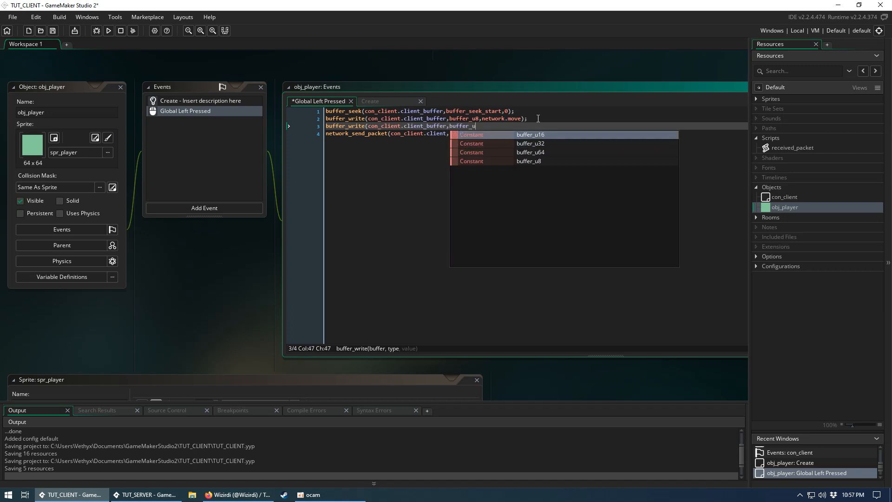
pyautogui.write('16')
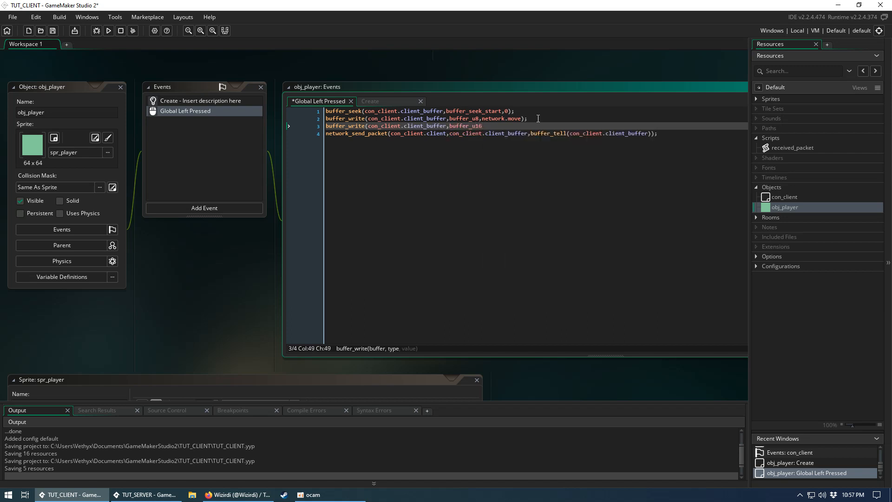
pyautogui.write(',')
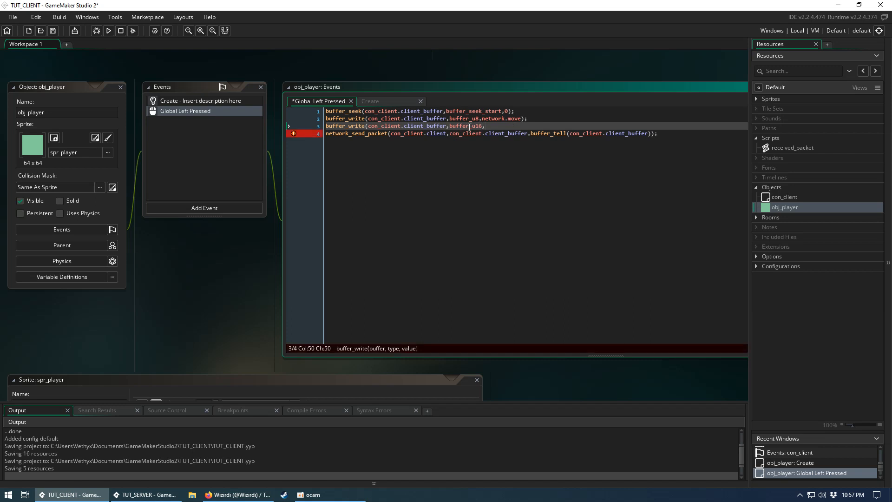
pyautogui.press('F1')
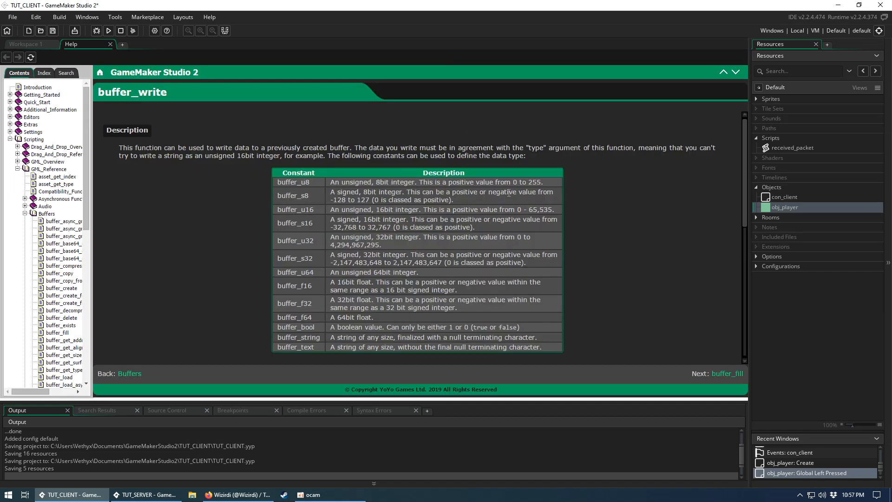
# - Review the buffer_write constants table: buffer_u8 0–255, buffer_u16 0–65,535, and the signed buffer_s16
pyautogui.doubleClick(516, 182)
pyautogui.doubleClick(535, 182)
pyautogui.doubleClick(518, 209)
pyautogui.tripleClick(537, 209)
pyautogui.click(554, 209)
pyautogui.moveTo(514, 182)
pyautogui.mouseDown()
pyautogui.moveTo(542, 182)
pyautogui.moveTo(517, 209)
pyautogui.mouseUp()
pyautogui.doubleClick(541, 209)
pyautogui.click(533, 181)
pyautogui.moveTo(516, 209); pyautogui.dragTo(552, 210)
pyautogui.click(527, 215)
pyautogui.moveTo(517, 209); pyautogui.dragTo(558, 209)
pyautogui.click(519, 210)
pyautogui.moveTo(301, 222); pyautogui.dragTo(307, 195)
# - Back in obj_player's Global Left Pressed code, finish line 3 so buffer_write sends mouse_x as buffer_u16
pyautogui.click(110, 44)
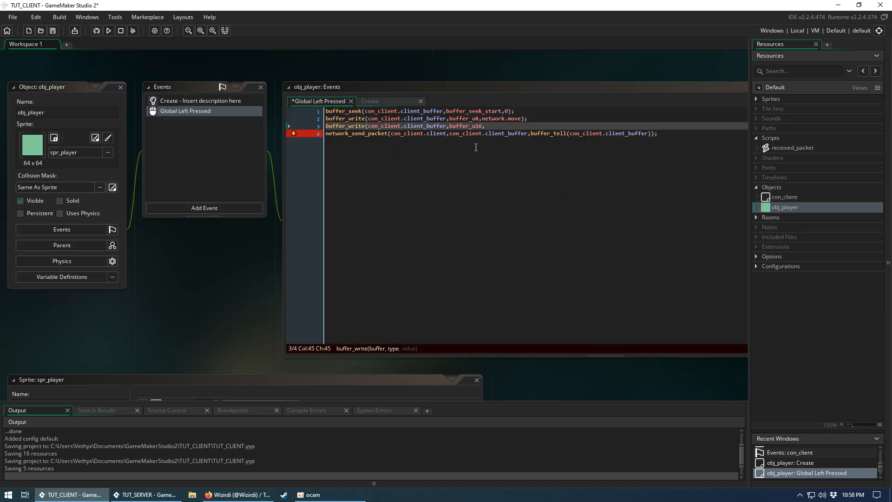
pyautogui.click(488, 126)
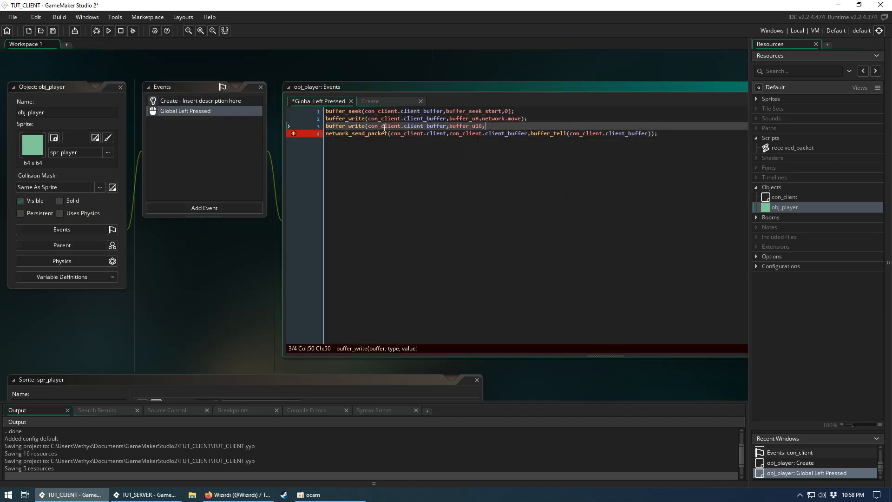
pyautogui.doubleClick(432, 126)
pyautogui.click(432, 126)
pyautogui.click(480, 126)
pyautogui.press('End')
pyautogui.write('ouse_x);')
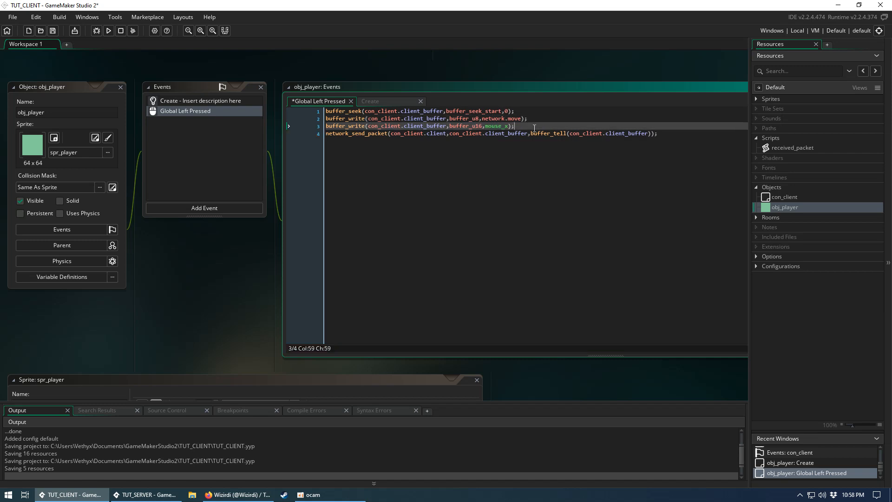
# - Add line 4: buffer_write(con_client.client_buffer,buffer_u16,mouse_y);
pyautogui.press('Return')
pyautogui.write('buffer')
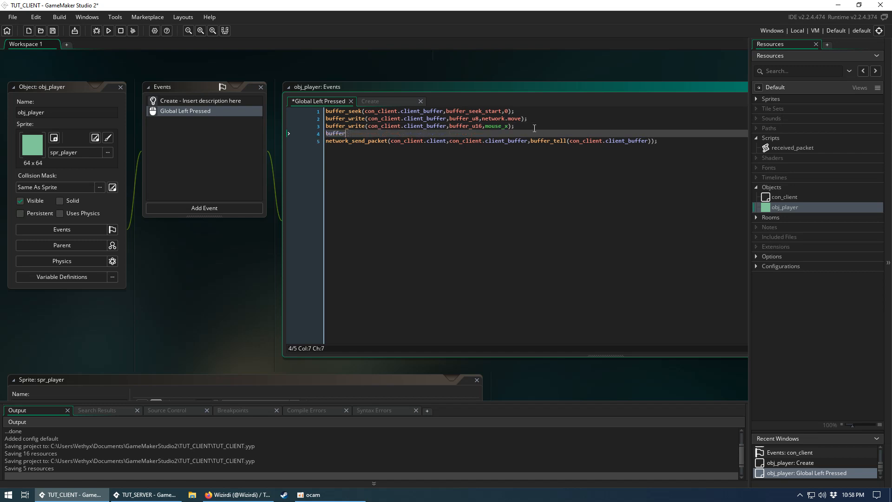
pyautogui.write('_write(con_client.client-buf')
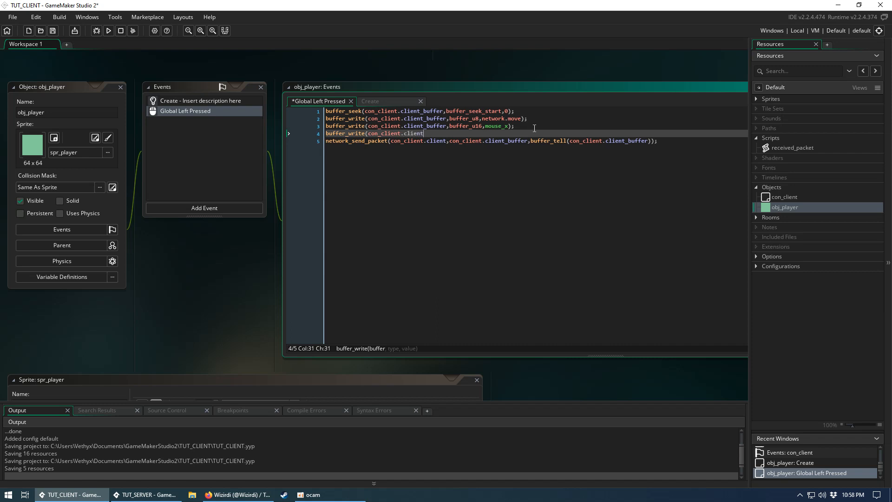
pyautogui.press('BackSpace')
pyautogui.press('BackSpace')
pyautogui.press('BackSpace')
pyautogui.write('_bufferm')
pyautogui.press('BackSpace')
pyautogui.write(',buffer_u16,mouse_y);;')
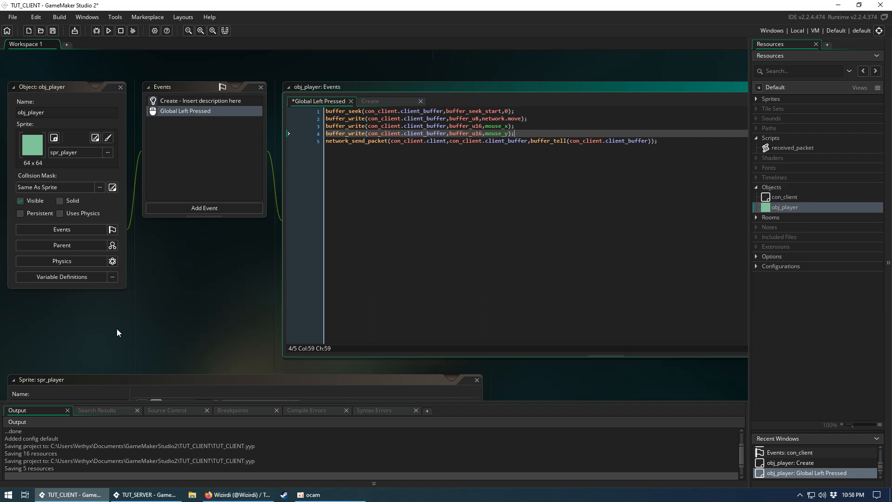
# - Glance at the server project, return to TUT_CLIENT and run the client game
pyautogui.click(147, 494)
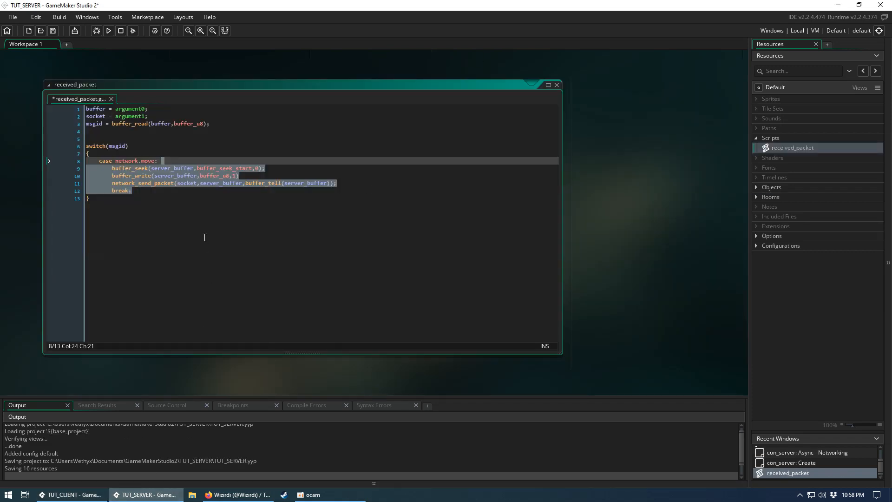
pyautogui.click(74, 494)
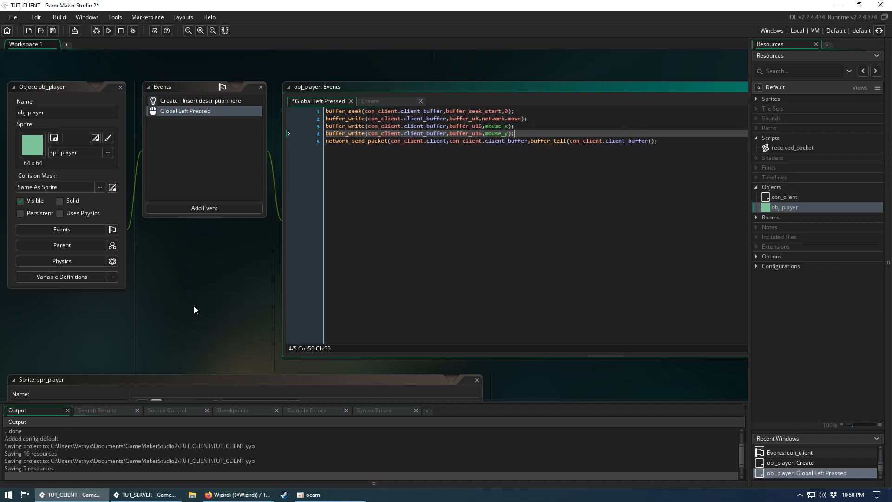
pyautogui.click(148, 494)
pyautogui.click(73, 495)
pyautogui.press('F5')
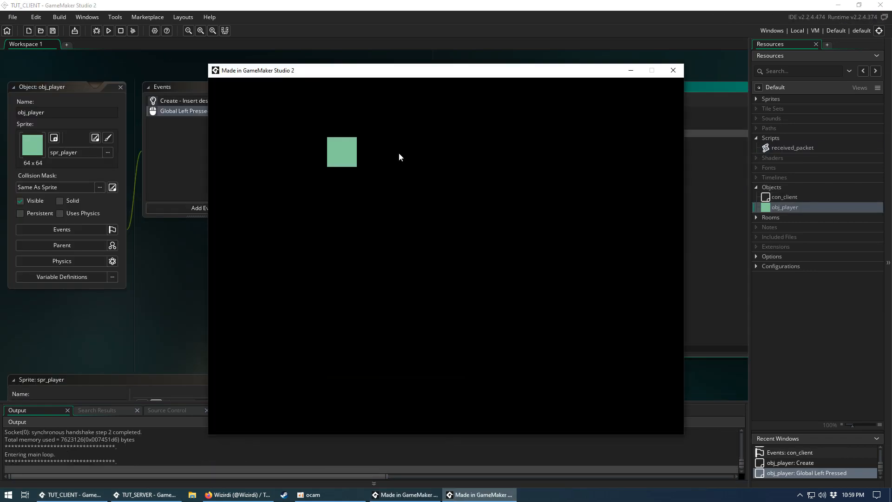
# - Arrange the two client game windows side by side, then close both
pyautogui.moveTo(380, 70); pyautogui.dragTo(254, 124)
pyautogui.click(481, 494)
pyautogui.moveTo(628, 29); pyautogui.dragTo(502, 68)
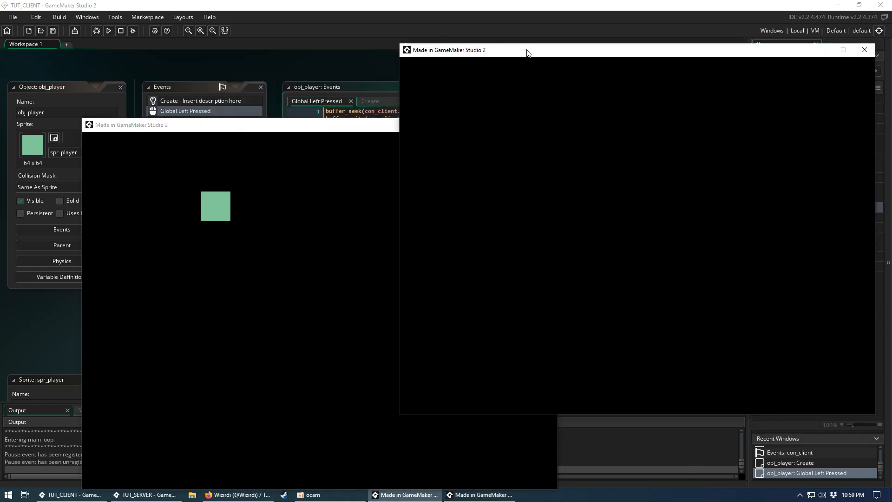
pyautogui.moveTo(278, 127); pyautogui.dragTo(267, 91)
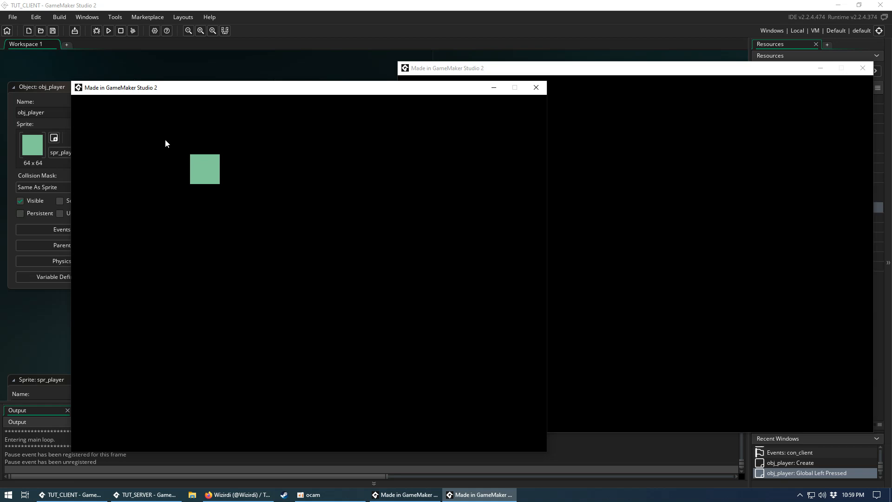
pyautogui.click(863, 67)
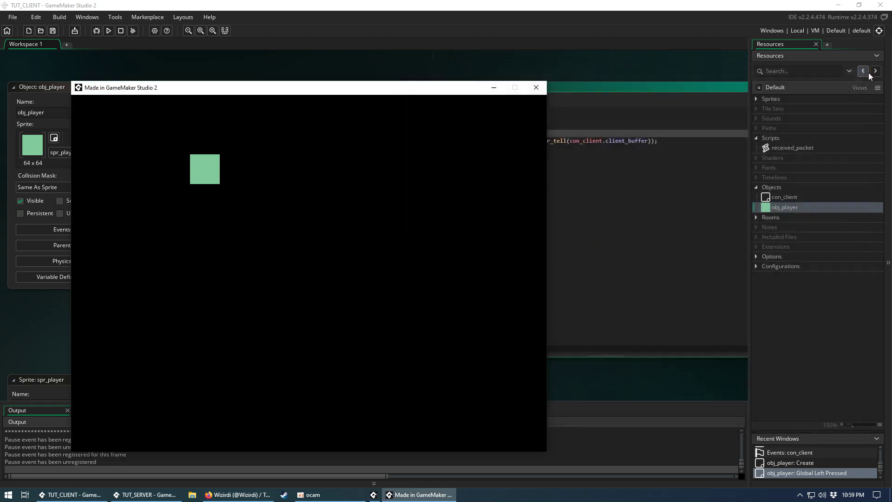
pyautogui.click(535, 88)
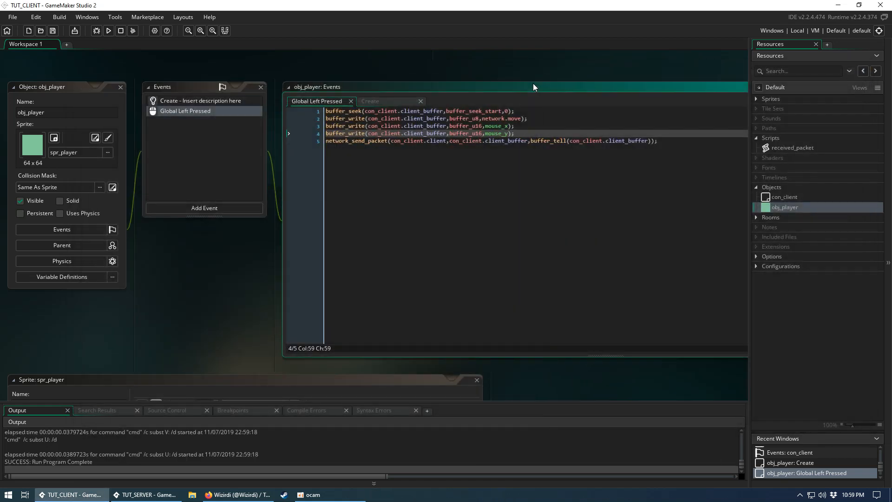
# - In the server project, open the rm_server room from the Rooms list
pyautogui.click(147, 494)
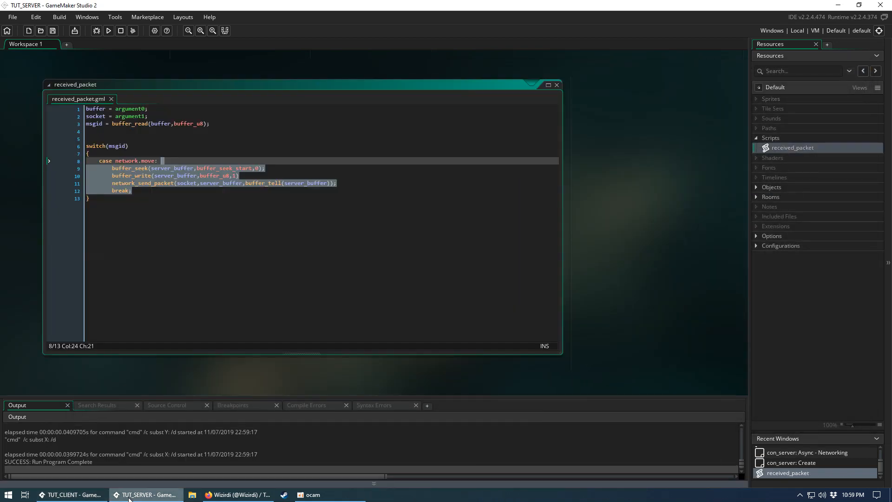
pyautogui.click(758, 196)
pyautogui.click(785, 207)
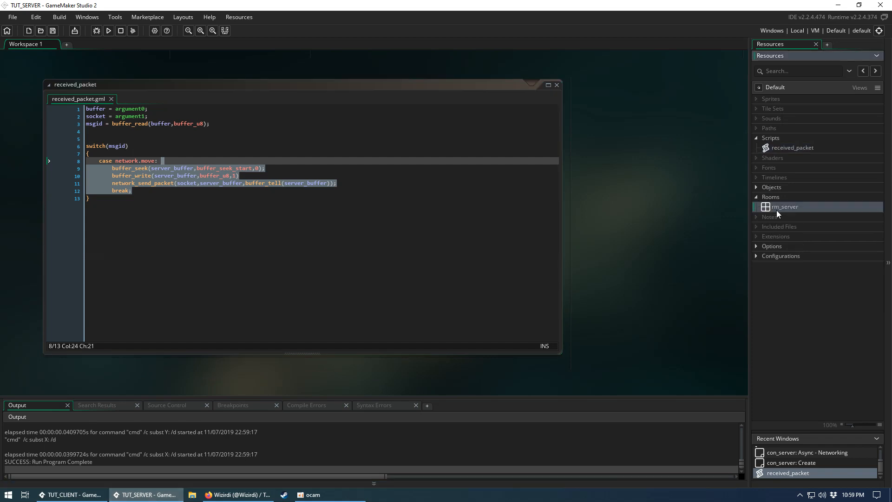
pyautogui.doubleClick(784, 207)
# - Set the Background layer colour of rm_server to green (008C00)
pyautogui.click(67, 92)
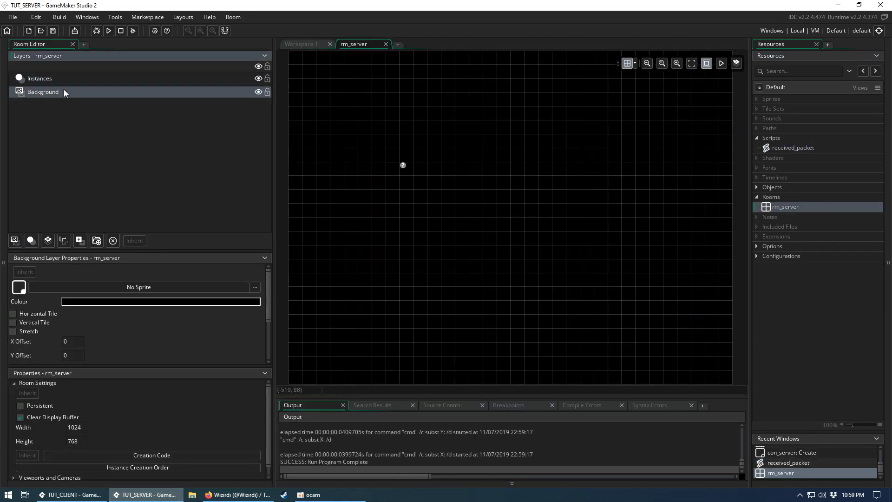
pyautogui.click(84, 301)
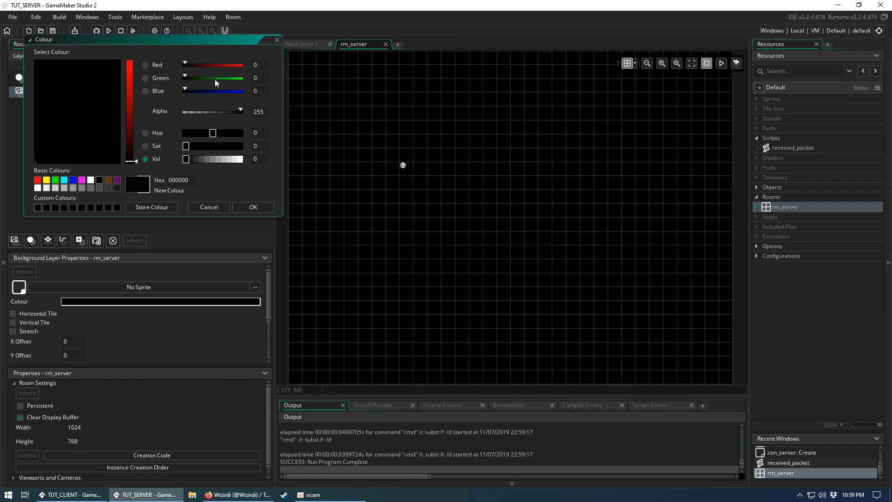
pyautogui.click(63, 62)
pyautogui.click(253, 207)
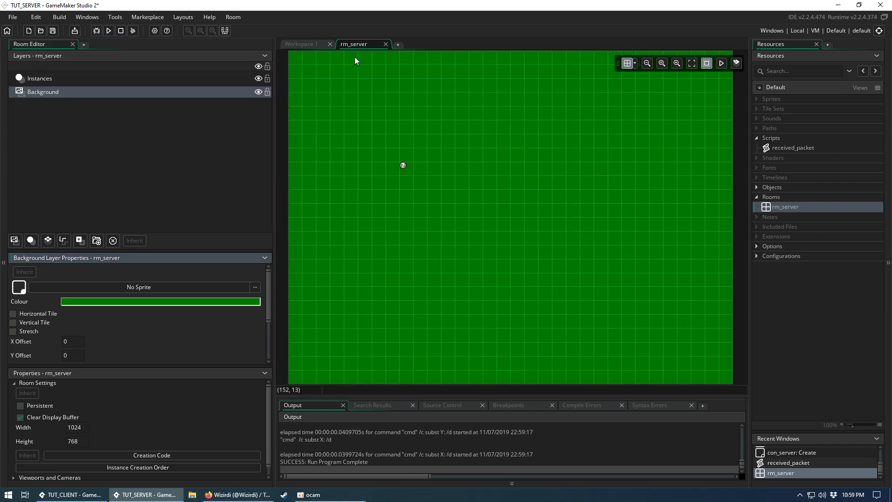
# - Close rm_server, open the server's received_packet script and add blank lines under case network.move:
pyautogui.middleClick(362, 46)
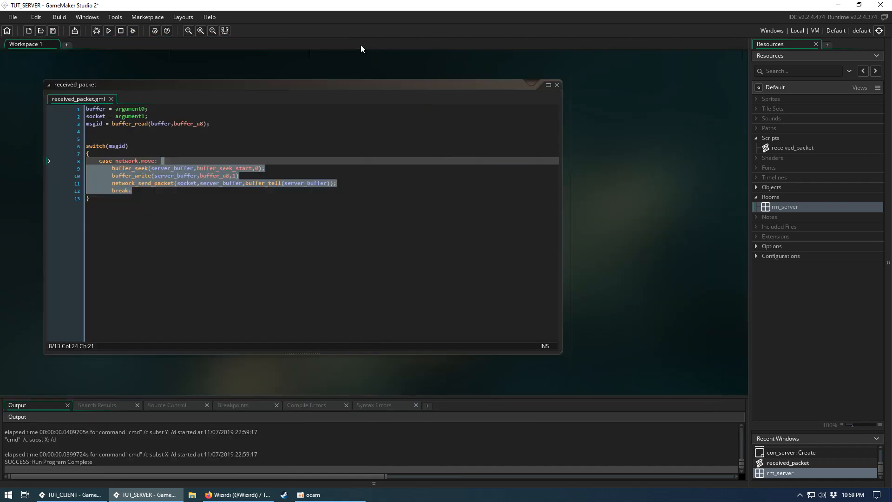
pyautogui.click(791, 148)
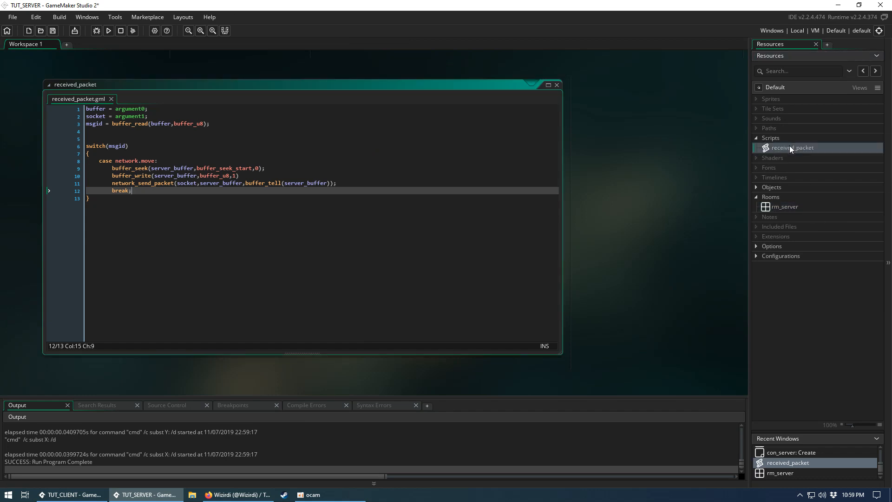
pyautogui.middleClick(164, 245)
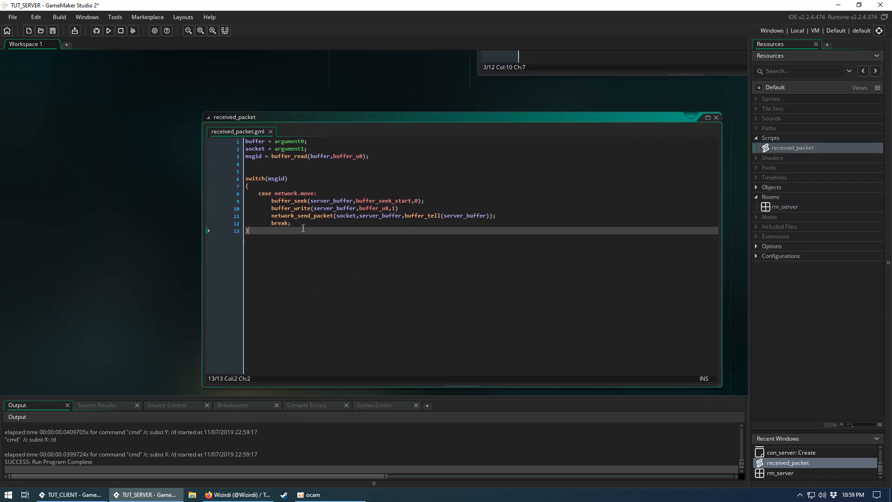
pyautogui.doubleClick(299, 193)
pyautogui.click(315, 193)
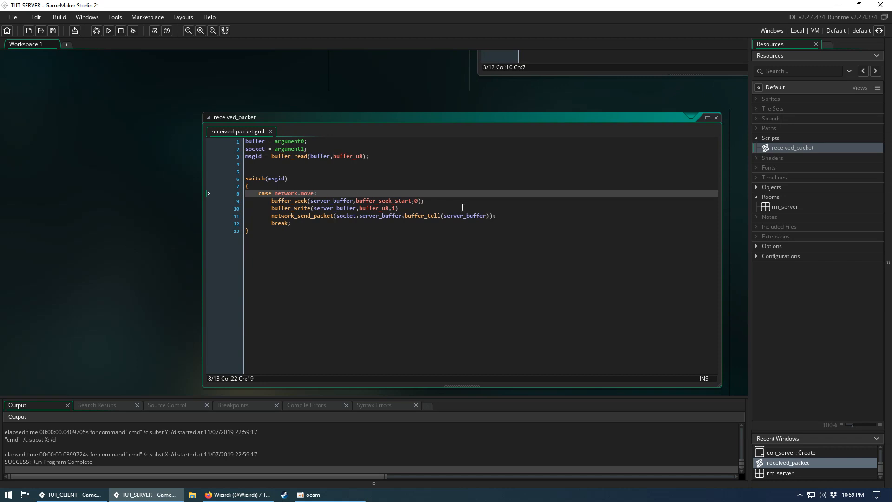
pyautogui.press('Return')
pyautogui.press('Return')
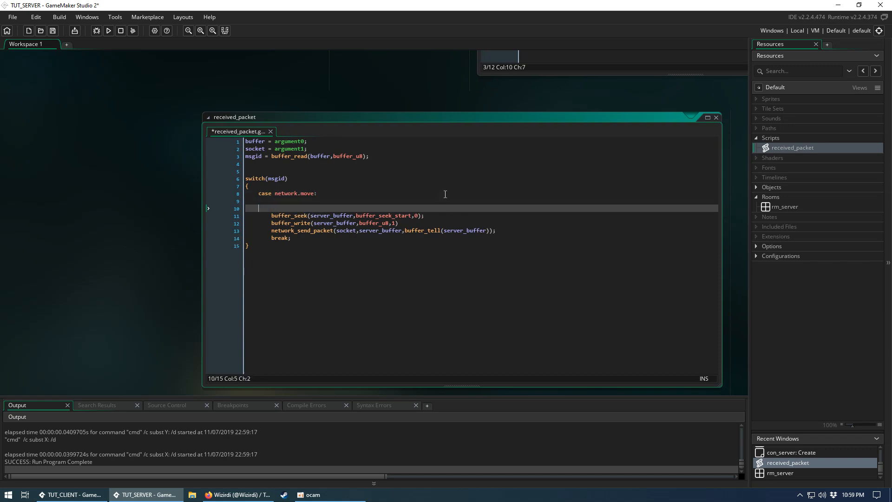
pyautogui.press('Up')
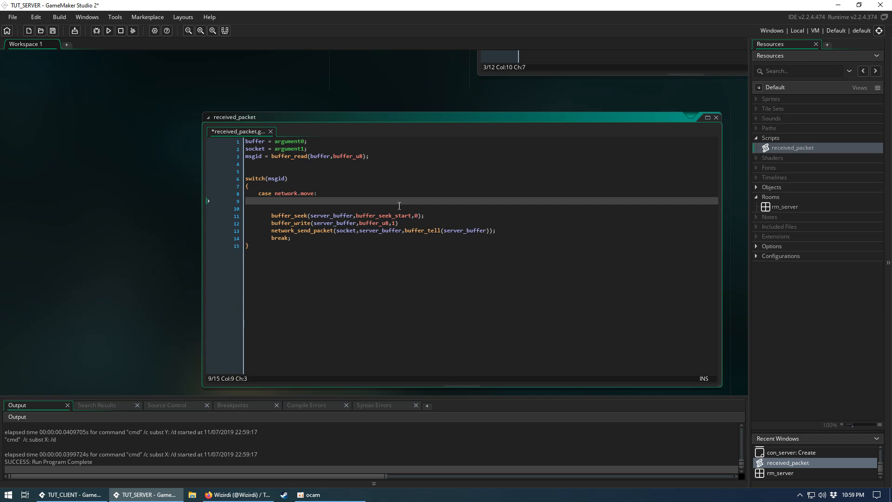
# - Check the client's click code sending network.move, mouse_x and mouse_y, then return to TUT_SERVER
pyautogui.click(69, 494)
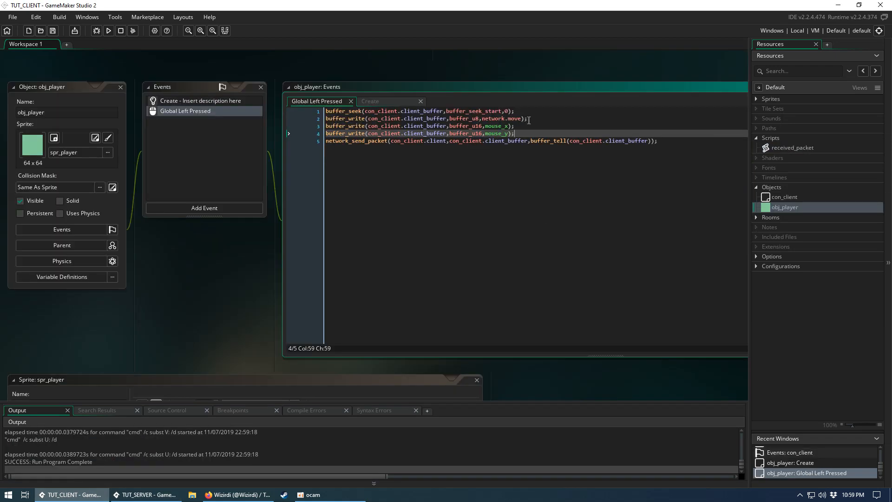
pyautogui.moveTo(523, 119); pyautogui.dragTo(482, 118)
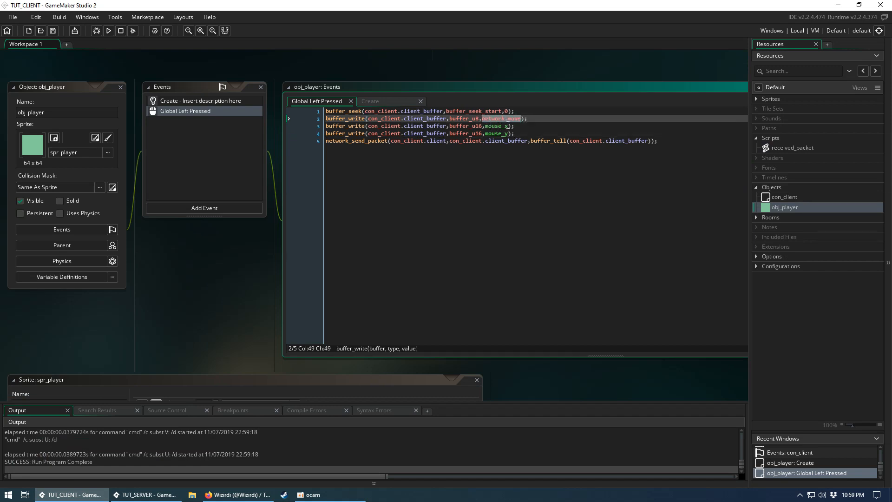
pyautogui.click(505, 126)
pyautogui.click(504, 133)
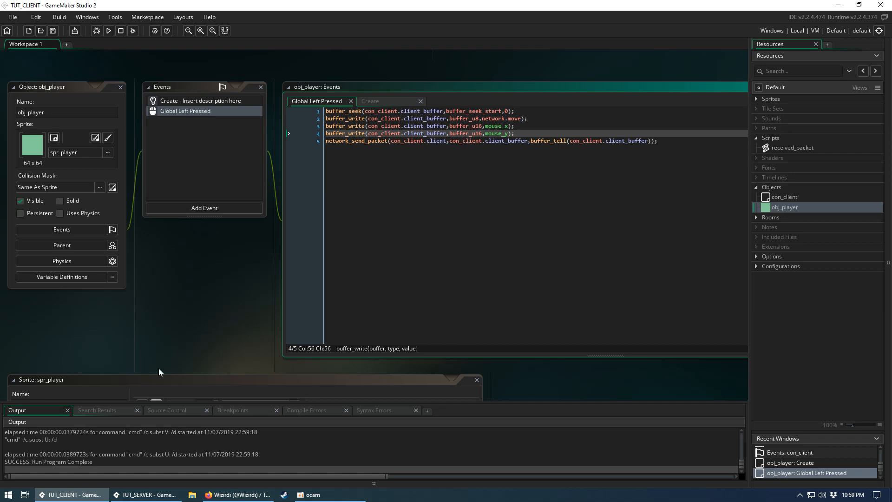
pyautogui.click(144, 495)
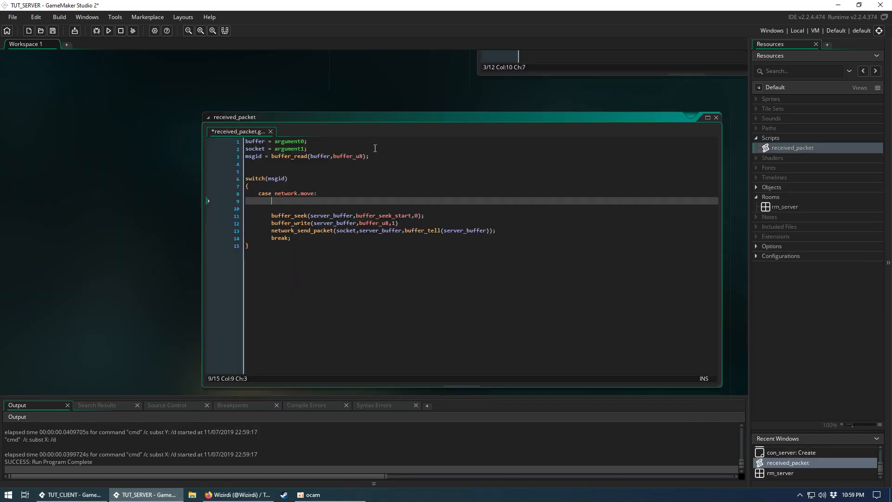
# - Under case network.move add var move_x = buffer_read(buffer,buffer_u16) after checking the msgid read
pyautogui.moveTo(373, 156); pyautogui.dragTo(209, 156)
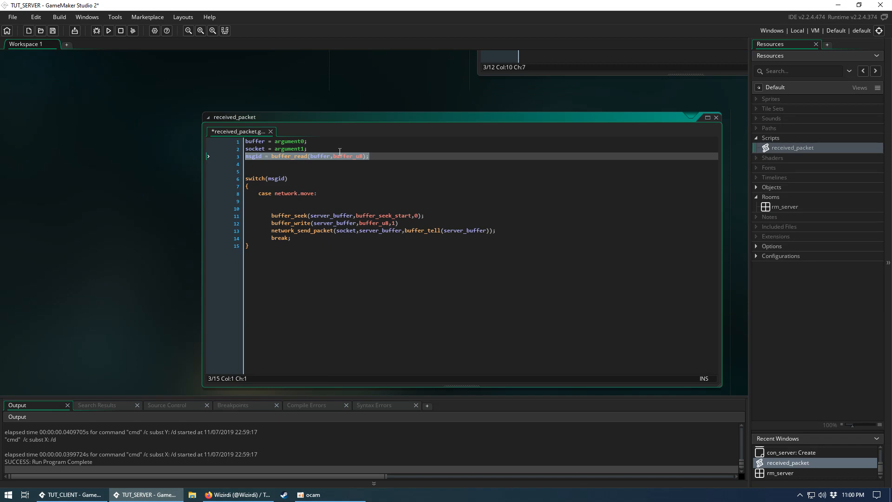
pyautogui.click(338, 158)
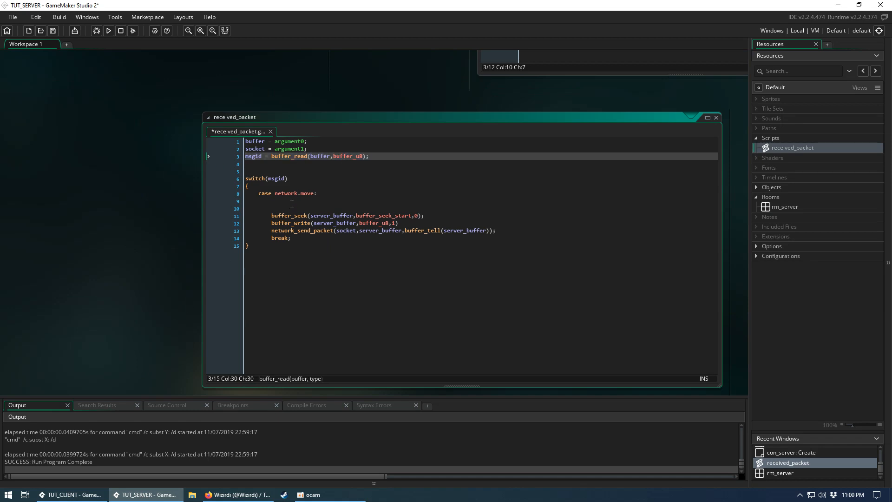
pyautogui.click(300, 202)
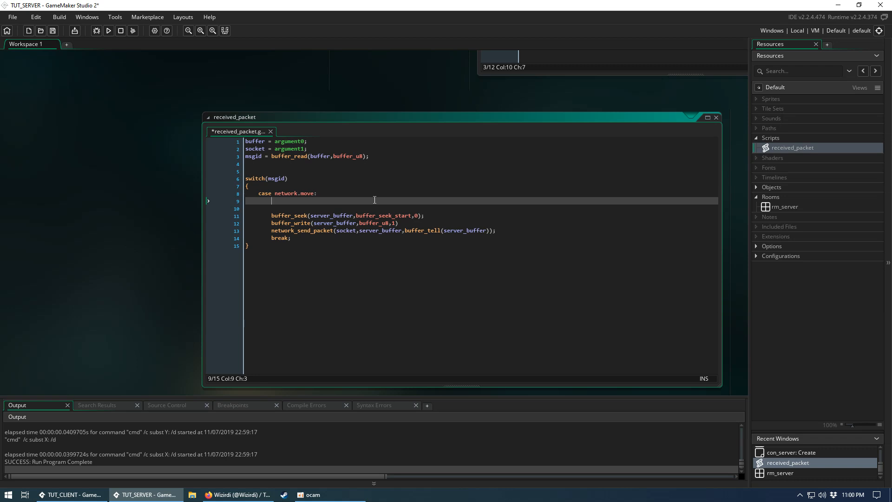
pyautogui.write('var move_x=')
pyautogui.write('buffer_read(buf')
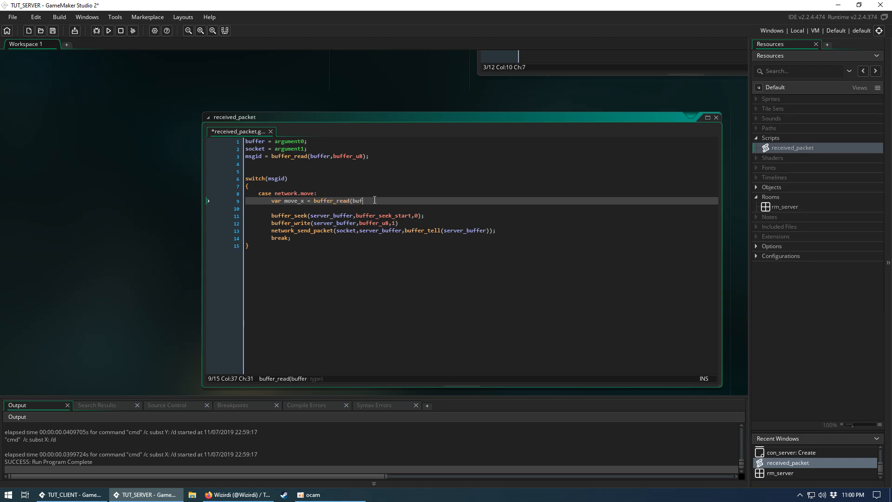
pyautogui.write('fer,buffer_u16)')
pyautogui.press('Return')
pyautogui.write('var')
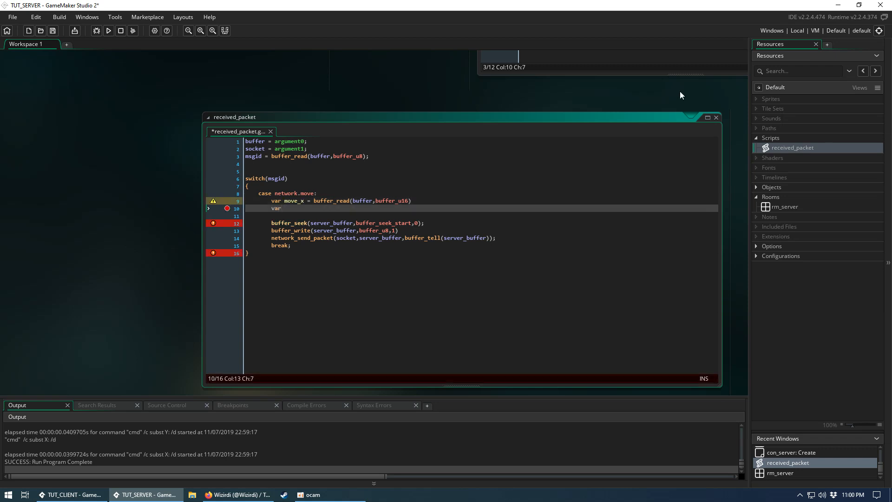
# - Add var move_y = buffer_read(buffer,buffer_u16), enlarging the editor font along the way
pyautogui.press('F8')
pyautogui.press('F8')
pyautogui.press('F8')
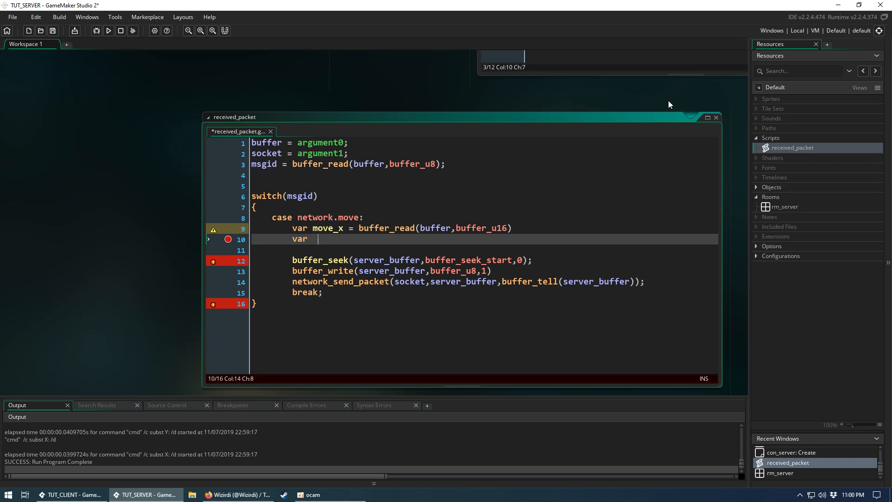
pyautogui.write('move_y = buffer_read(buyff')
pyautogui.press('BackSpace')
pyautogui.write('fer_')
pyautogui.press('BackSpace')
pyautogui.write(',buffer_16)')
pyautogui.press('Left')
pyautogui.press('Left')
pyautogui.write('u')
pyautogui.press('End')
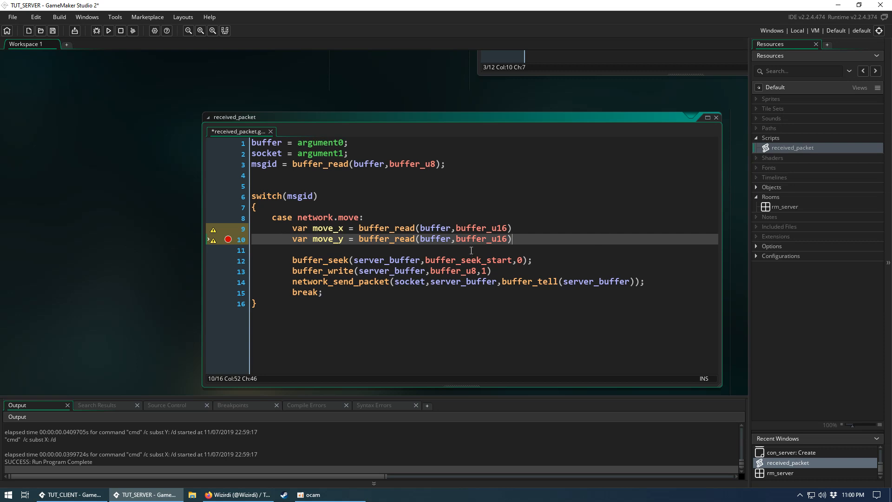
pyautogui.click(339, 229)
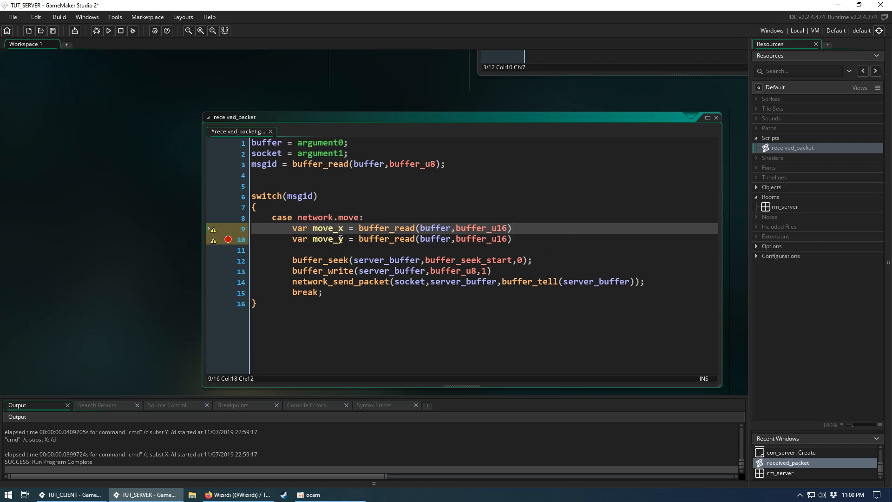
pyautogui.click(339, 239)
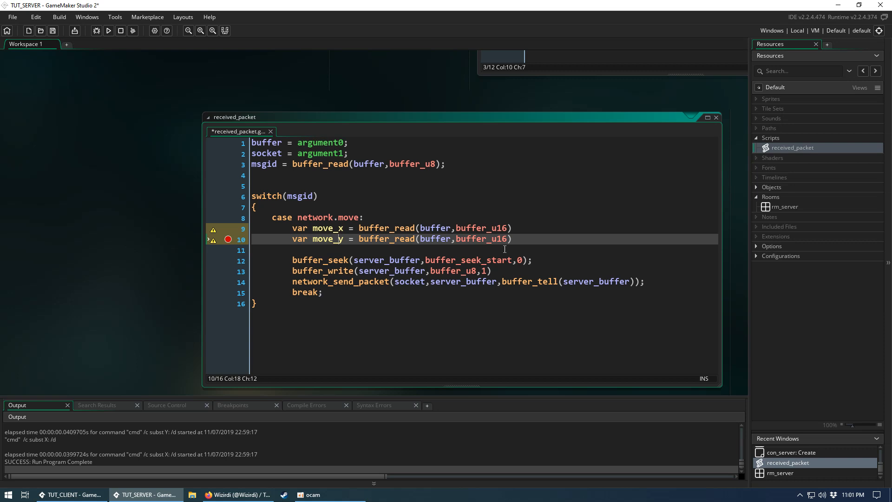
# - Make the server's reply write the move message id plus move_x and move_y into server_buffer
pyautogui.click(453, 282)
pyautogui.click(488, 260)
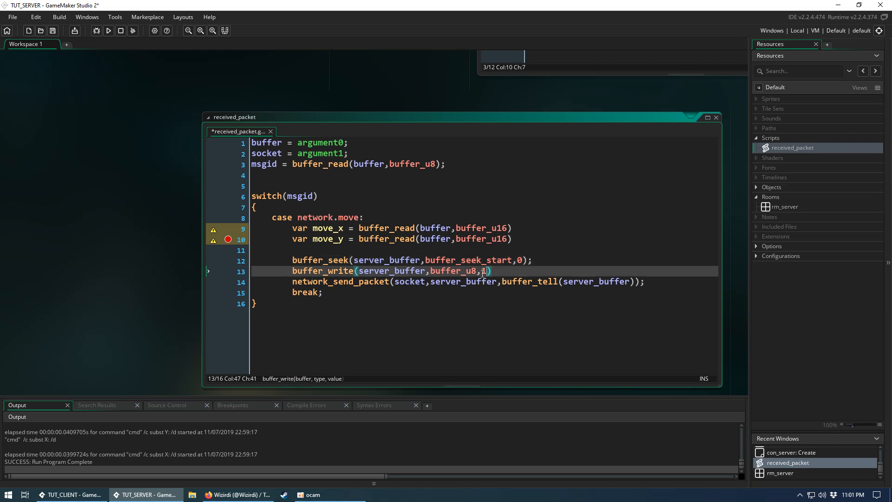
pyautogui.moveTo(533, 259)
pyautogui.mouseDown()
pyautogui.moveTo(292, 262)
pyautogui.moveTo(437, 273)
pyautogui.mouseUp()
pyautogui.click(292, 262)
pyautogui.click(473, 271)
pyautogui.press('BackSpace')
pyautogui.write('network.move')
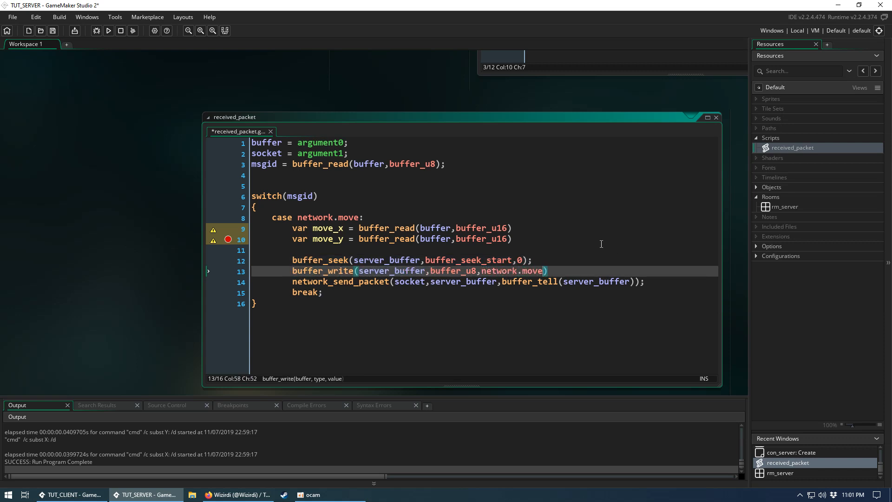
pyautogui.press('Right')
pyautogui.write(';')
pyautogui.press('Return')
pyautogui.write('buffer_writ')
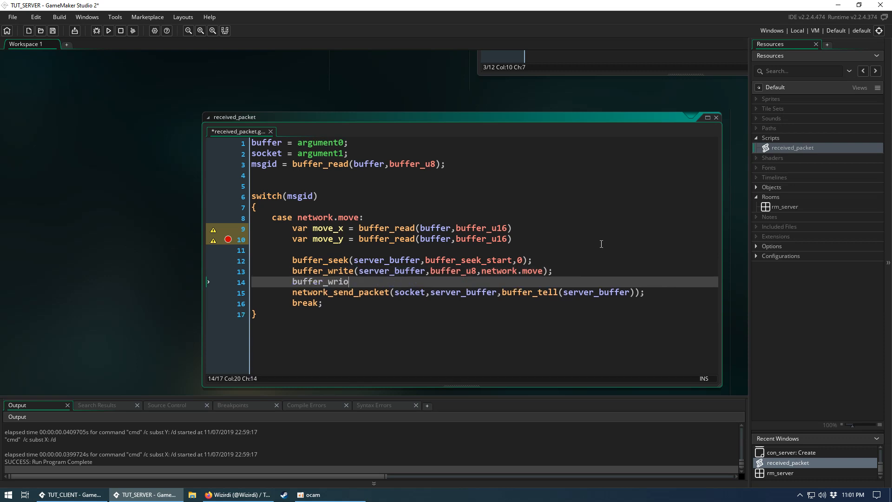
pyautogui.write('e(server_buffer,buffer_u16,move_x);')
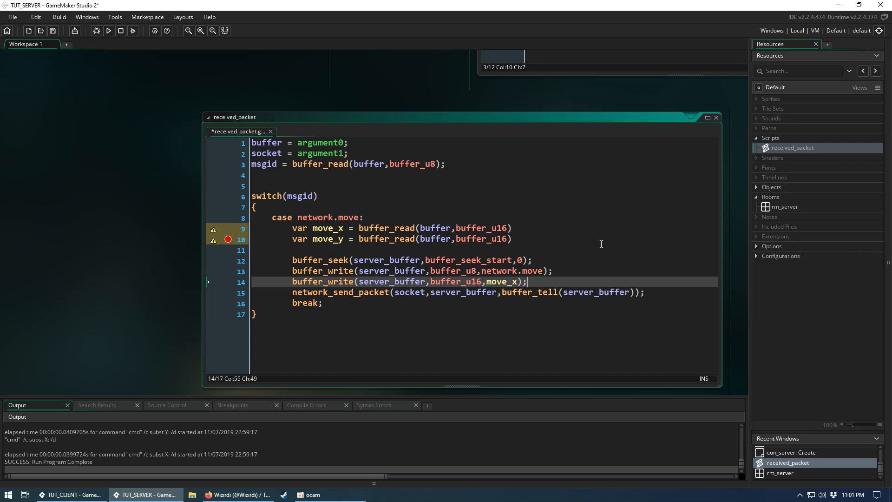
pyautogui.hotkey('ctrl', 'd')
pyautogui.click(516, 292)
pyautogui.write('y);')
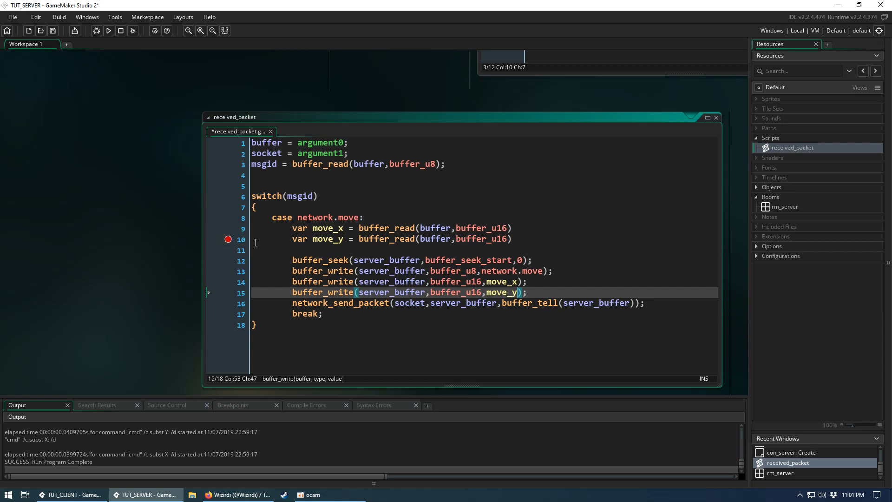
# - Remove the line 10 breakpoint and review the read, write and send lines of the echo
pyautogui.click(227, 238)
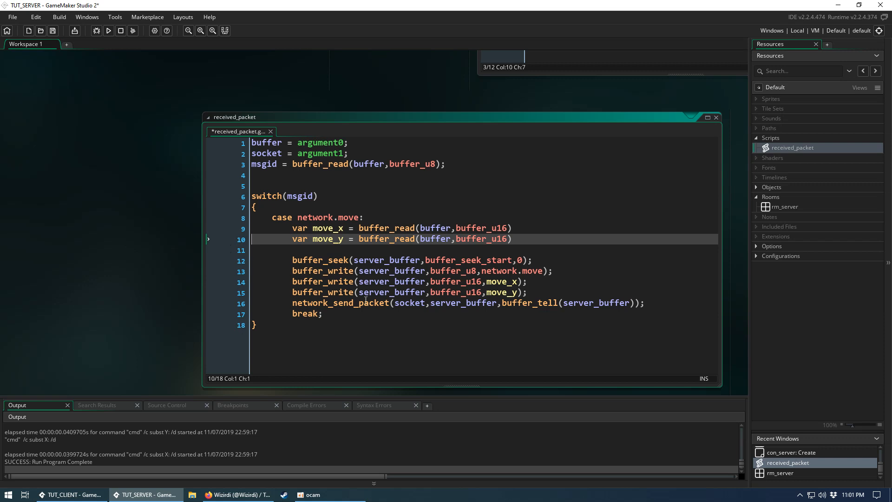
pyautogui.moveTo(292, 228); pyautogui.dragTo(577, 243)
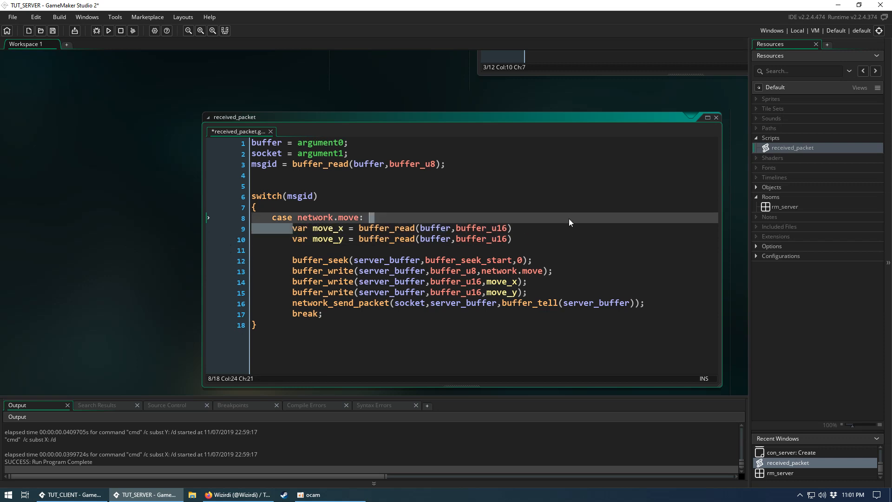
pyautogui.click(497, 238)
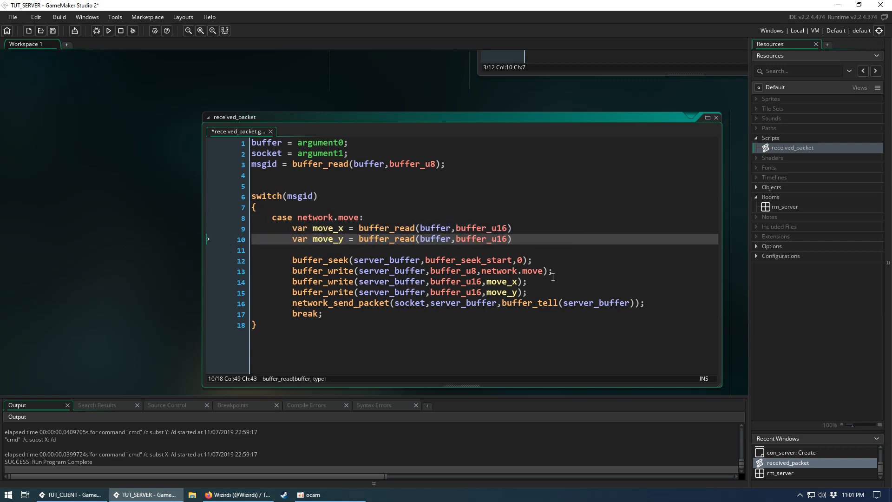
pyautogui.moveTo(291, 260); pyautogui.dragTo(648, 297)
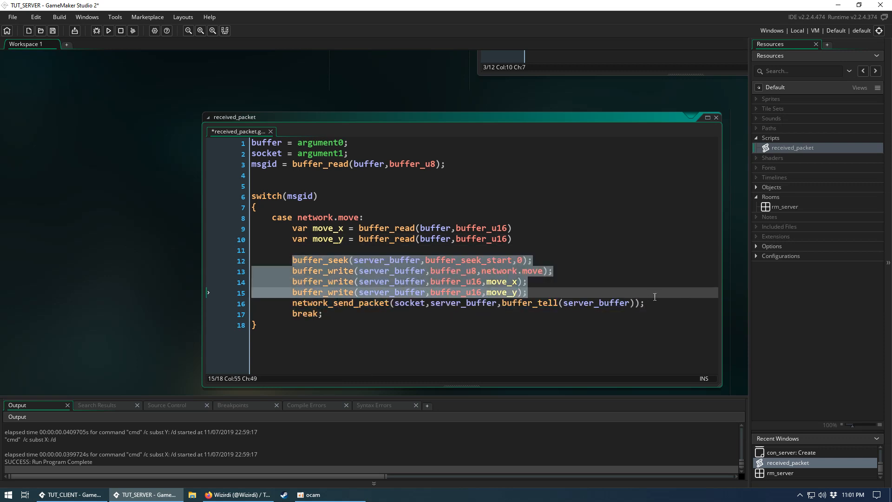
pyautogui.click(417, 303)
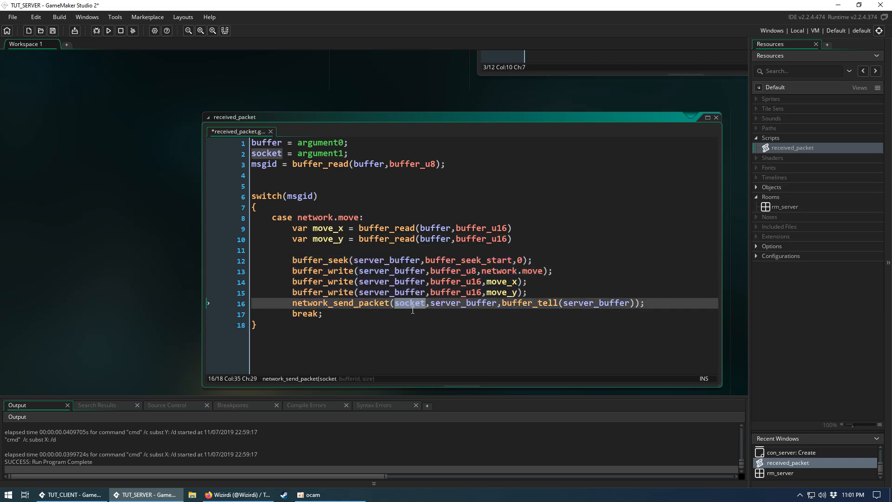
# - Open the client's received_packet script and delete the obj_player.image_index assignment
pyautogui.moveTo(70, 494)
pyautogui.click(56, 456)
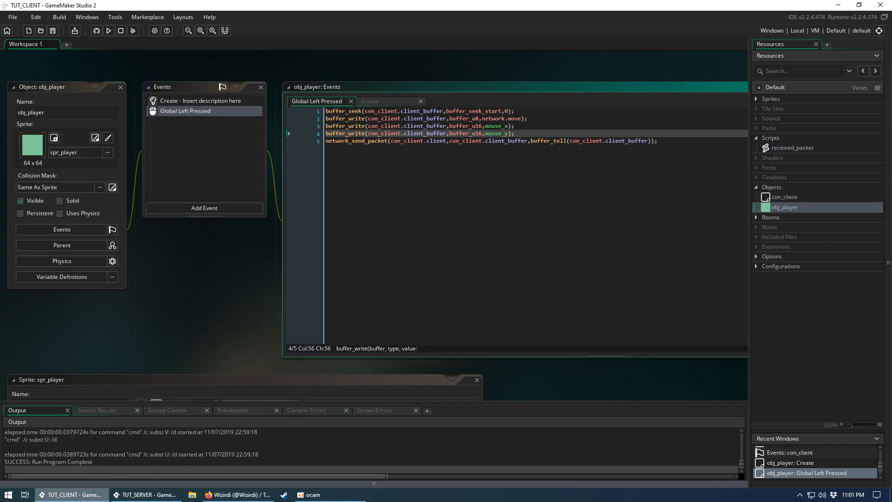
pyautogui.scroll(2, 374, 253)
pyautogui.scroll(2, 441, 208)
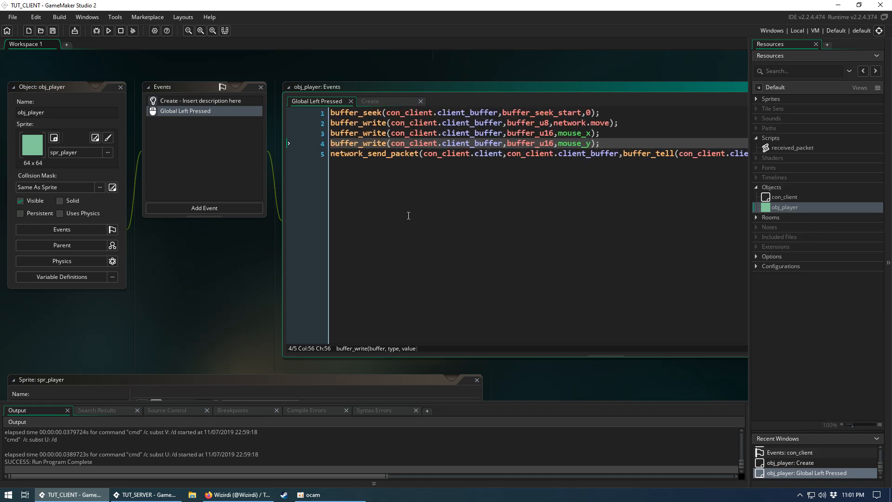
pyautogui.doubleClick(789, 147)
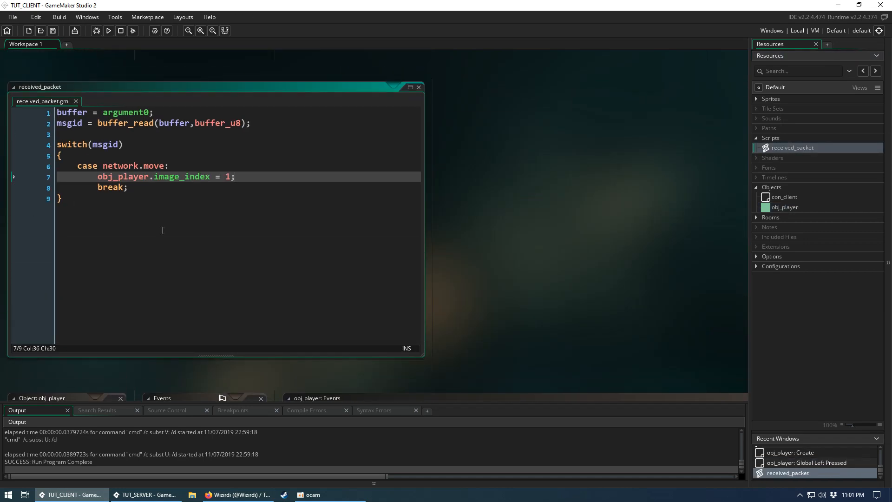
pyautogui.click(163, 243)
pyautogui.moveTo(414, 210); pyautogui.dragTo(276, 212)
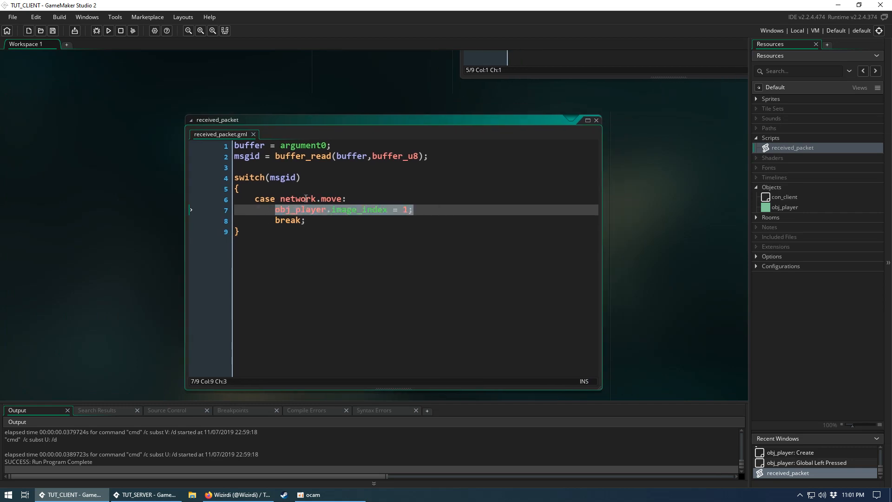
pyautogui.press('BackSpace')
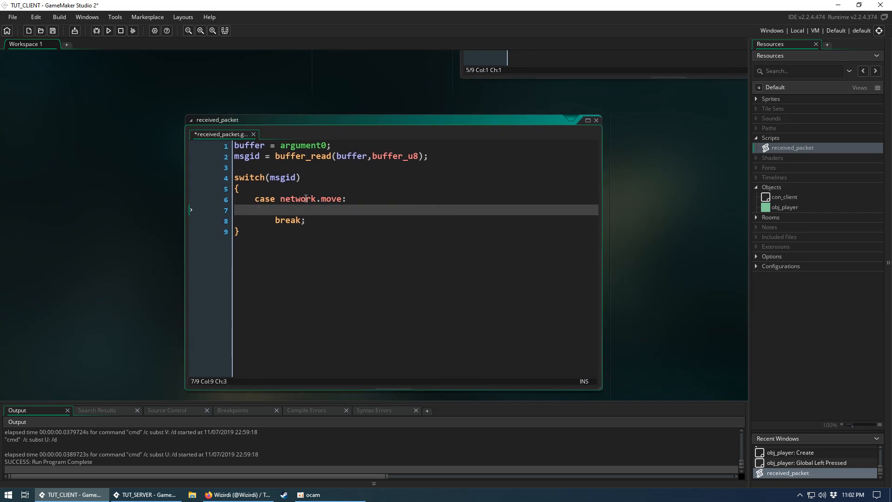
# - Compare the server's network.move write with the client's msgid read and switch statement
pyautogui.click(147, 493)
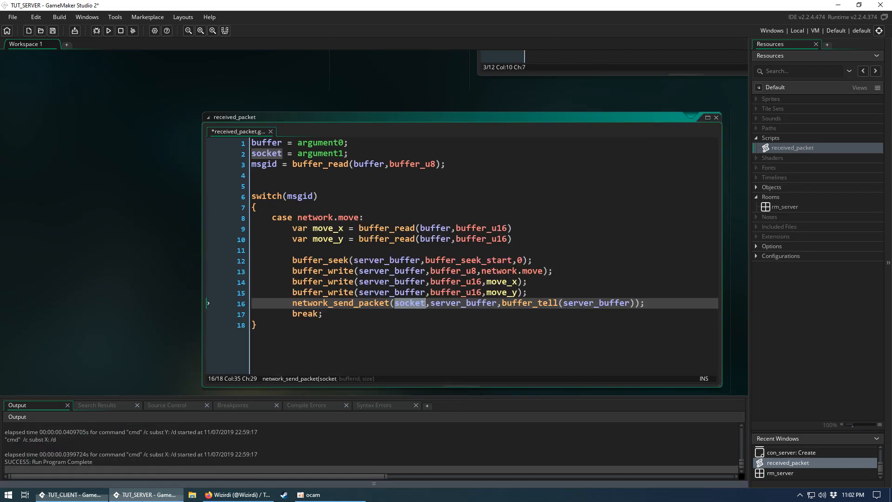
pyautogui.click(567, 271)
pyautogui.moveTo(554, 270); pyautogui.dragTo(292, 271)
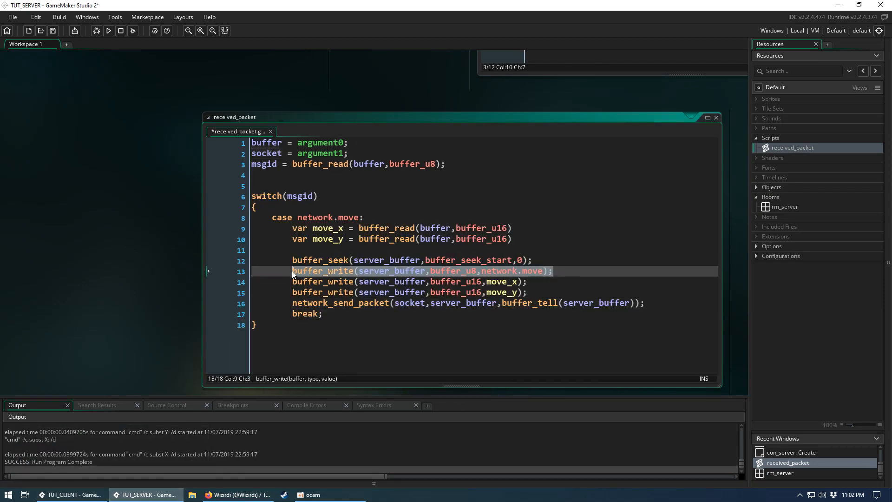
pyautogui.click(525, 271)
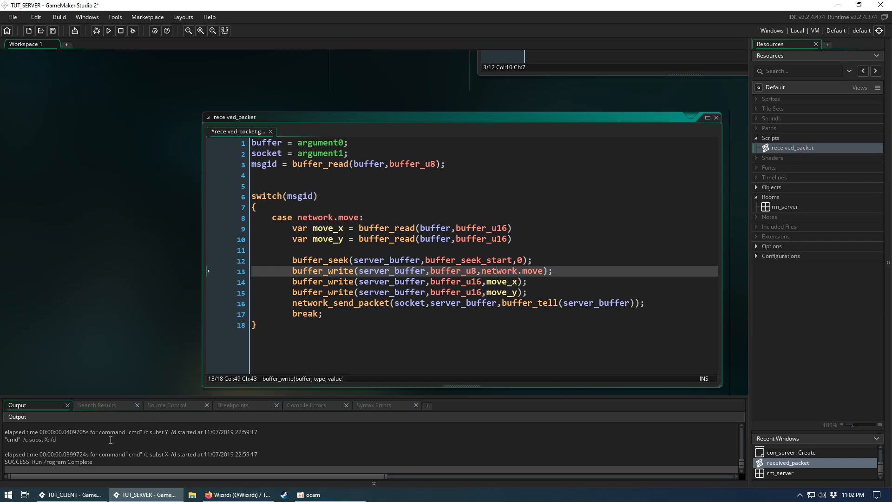
pyautogui.click(74, 495)
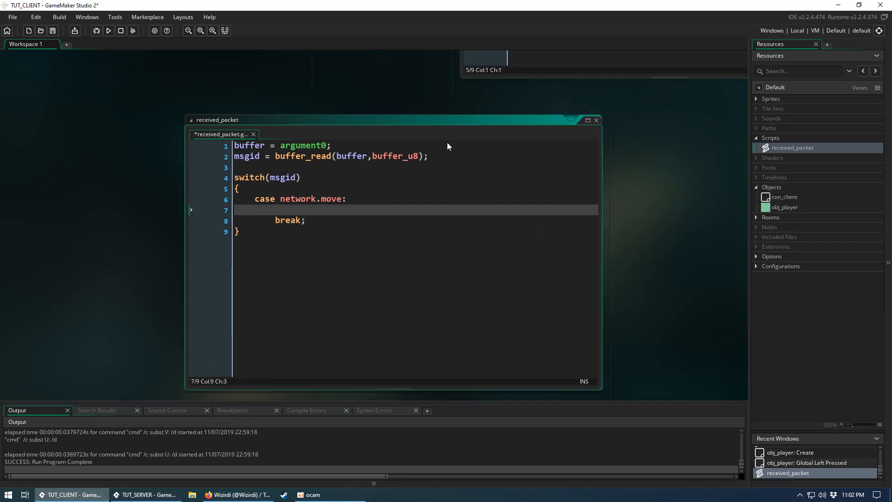
pyautogui.moveTo(235, 156); pyautogui.dragTo(547, 158)
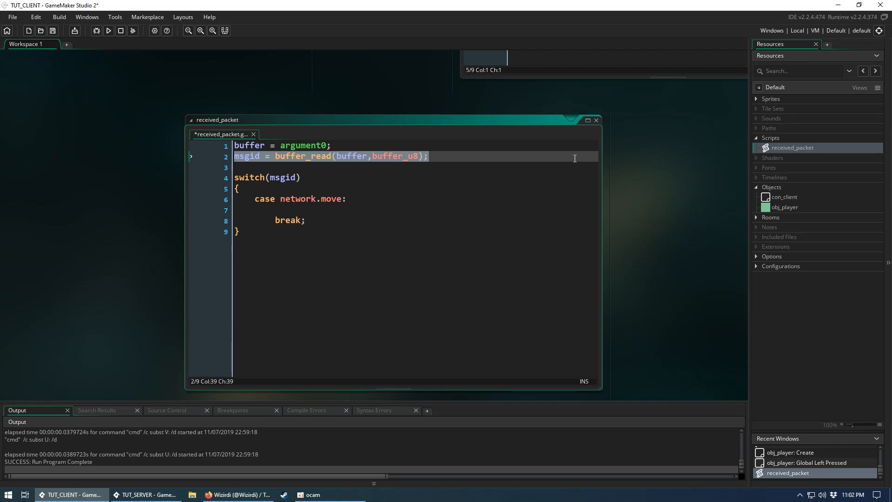
pyautogui.doubleClick(247, 155)
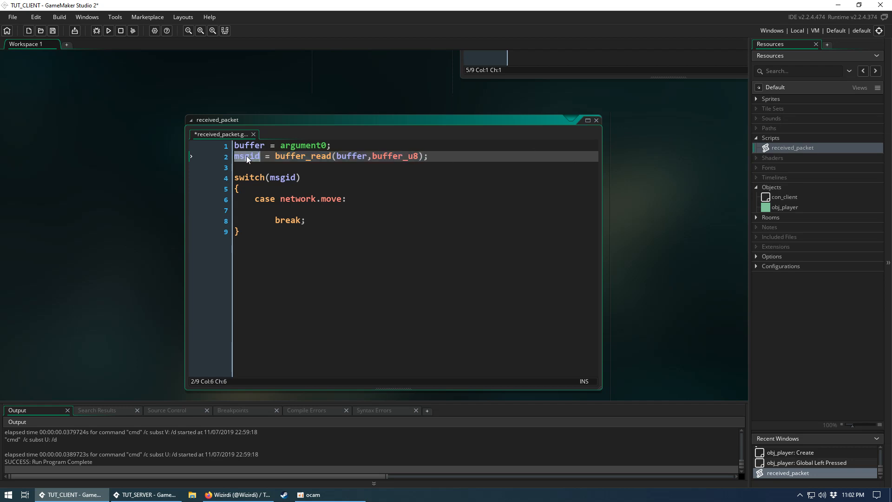
pyautogui.doubleClick(283, 177)
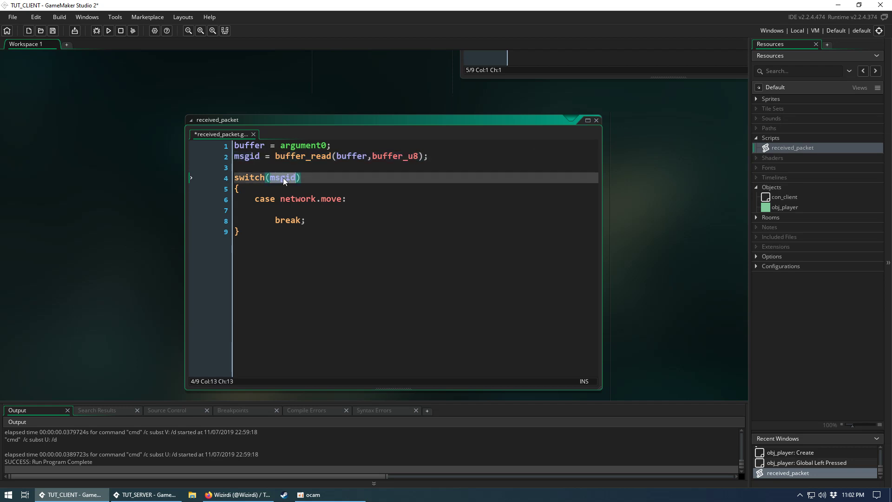
# - In the client's network.move case read move_x and move_y with buffer_read(buffer,buffer_u16)
pyautogui.click(334, 209)
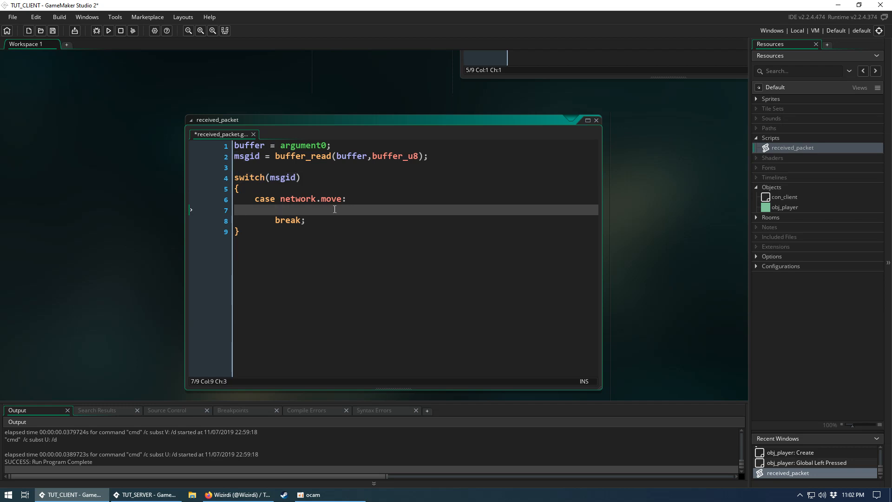
pyautogui.write('var move_x = buffer_read(buffer,buffer_16);u')
pyautogui.click(535, 205)
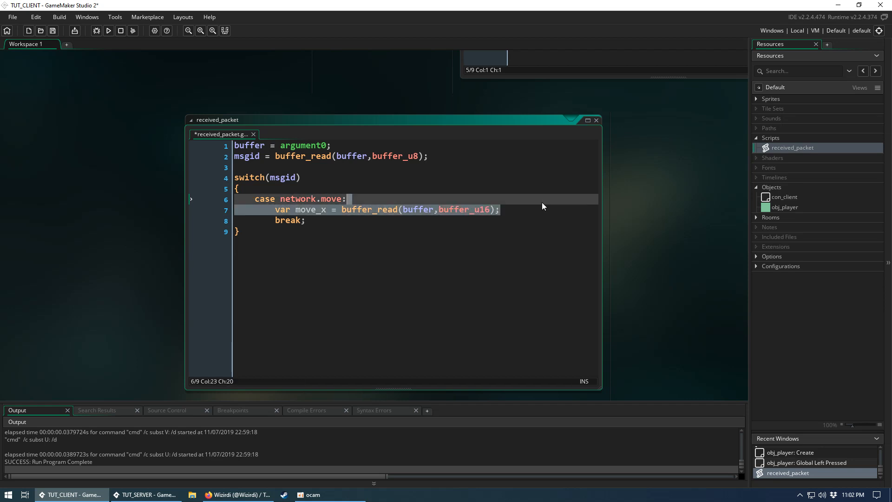
pyautogui.hotkey('ctrl', 'd')
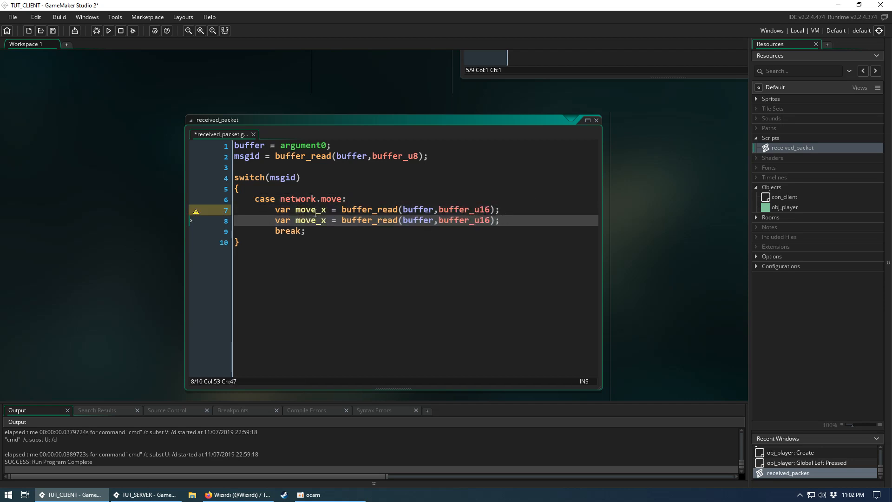
pyautogui.doubleClick(322, 221)
pyautogui.write('y')
pyautogui.click(547, 221)
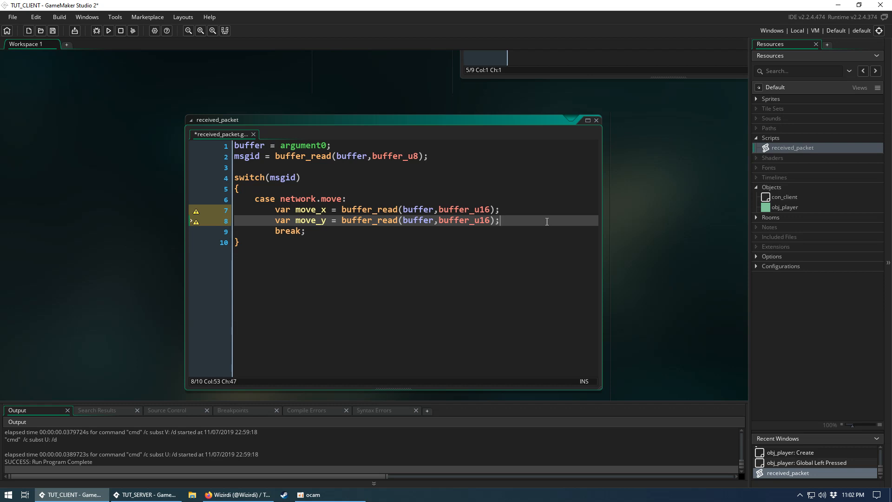
# - Assign obj_player.x = move_x and obj_player.y = move_y below the reads
pyautogui.press('Return')
pyautogui.press('Return')
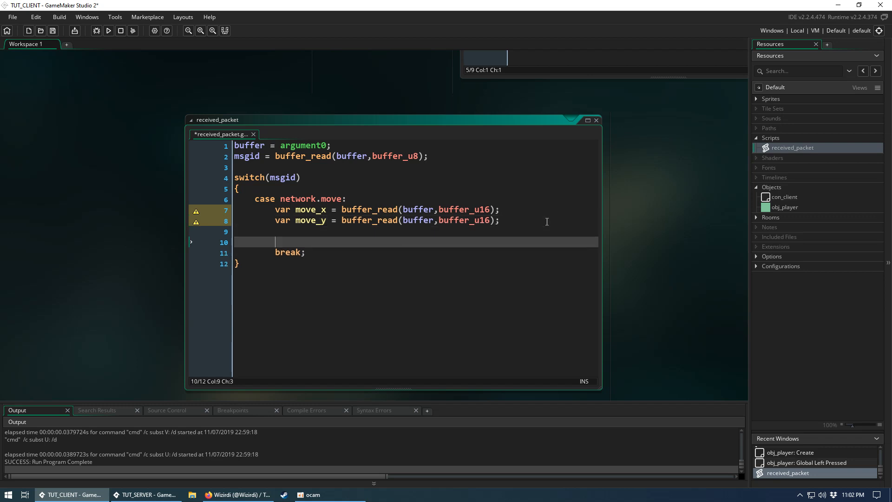
pyautogui.press('Return')
pyautogui.press('Up')
pyautogui.write('obj_player.x ')
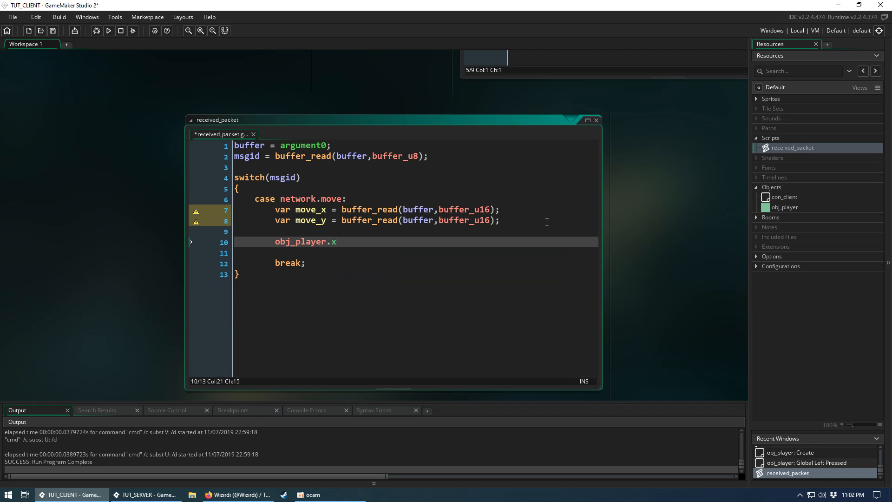
pyautogui.write('= move_x;')
pyautogui.press('Return')
pyautogui.write('obj_player.y ')
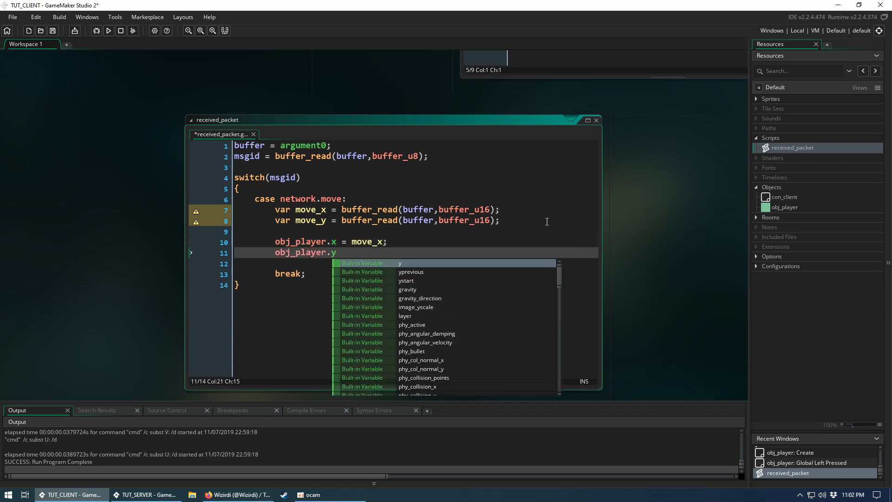
pyautogui.write('= move_y;')
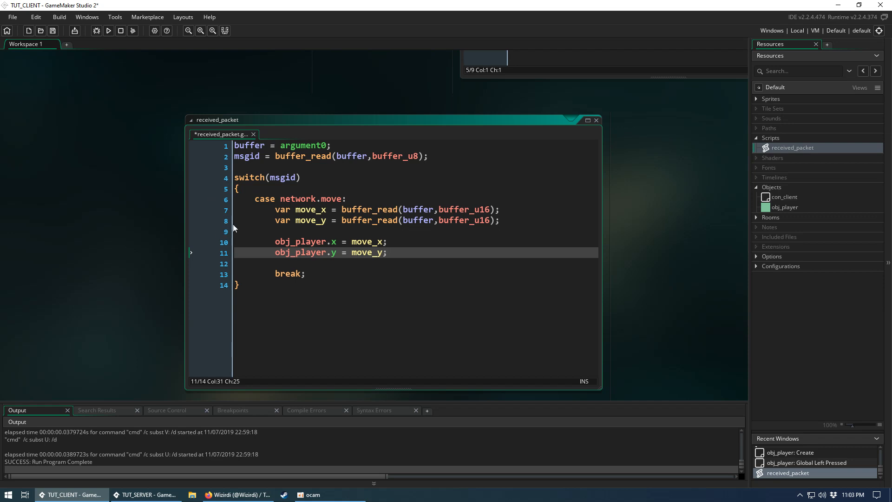
# - Run the server and client games and place their windows side by side
pyautogui.hotkey('alt', 'Tab')
pyautogui.click(108, 30)
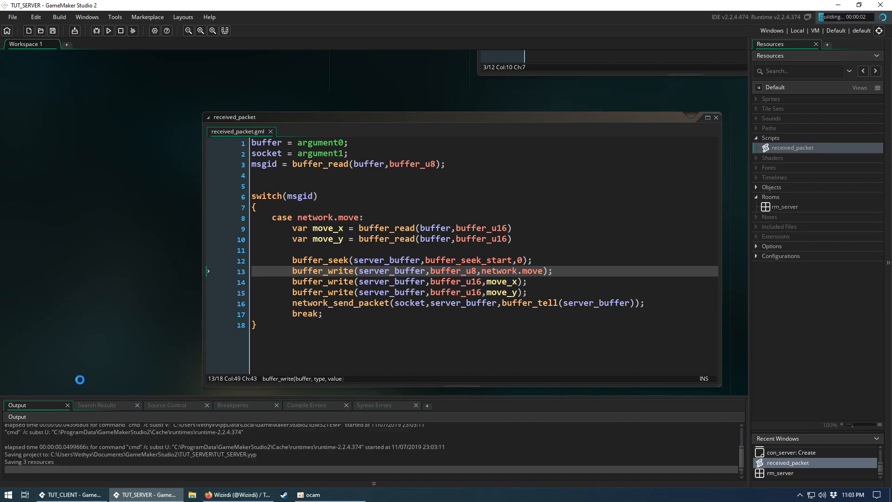
pyautogui.hotkey('alt', 'Tab')
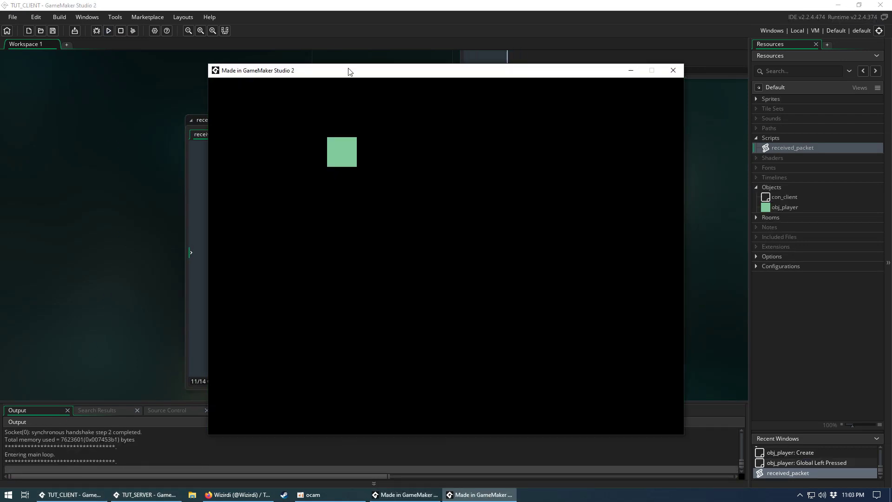
pyautogui.moveTo(350, 72); pyautogui.dragTo(214, 120)
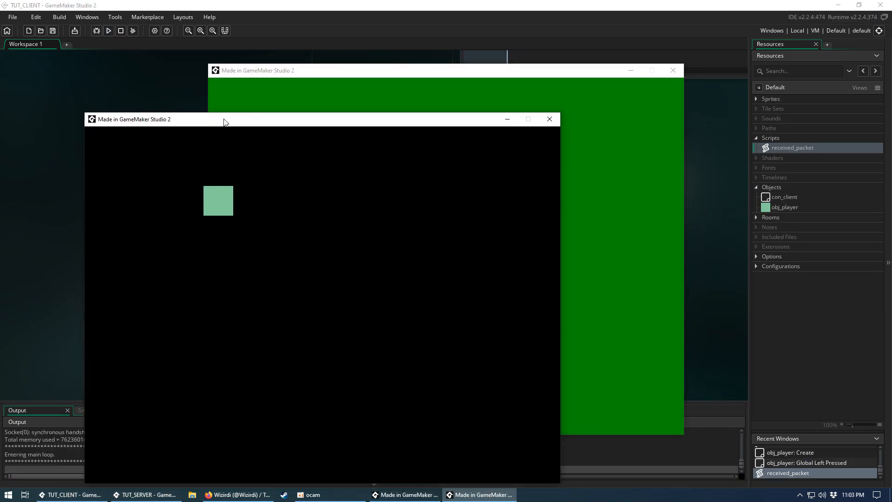
pyautogui.moveTo(273, 71); pyautogui.dragTo(452, 79)
pyautogui.moveTo(255, 120); pyautogui.dragTo(268, 81)
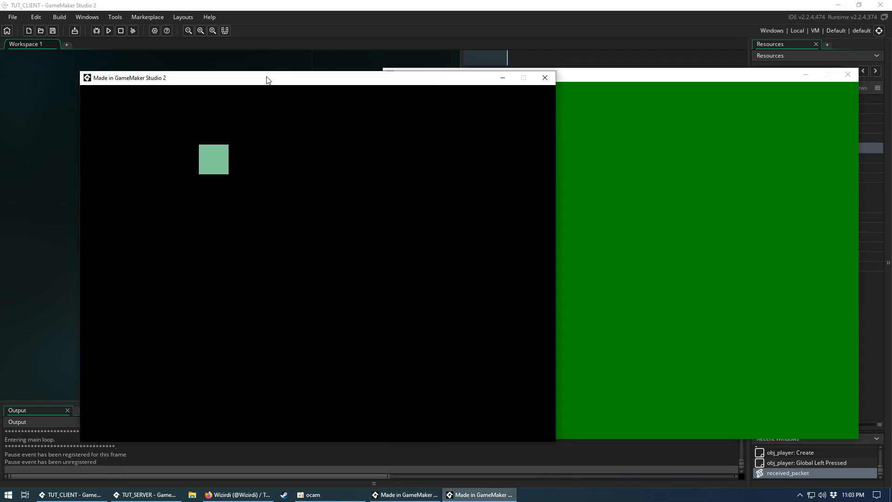
# - Click around the client window to move the player square through the server echo
pyautogui.click(340, 237)
pyautogui.click(172, 186)
pyautogui.click(328, 214)
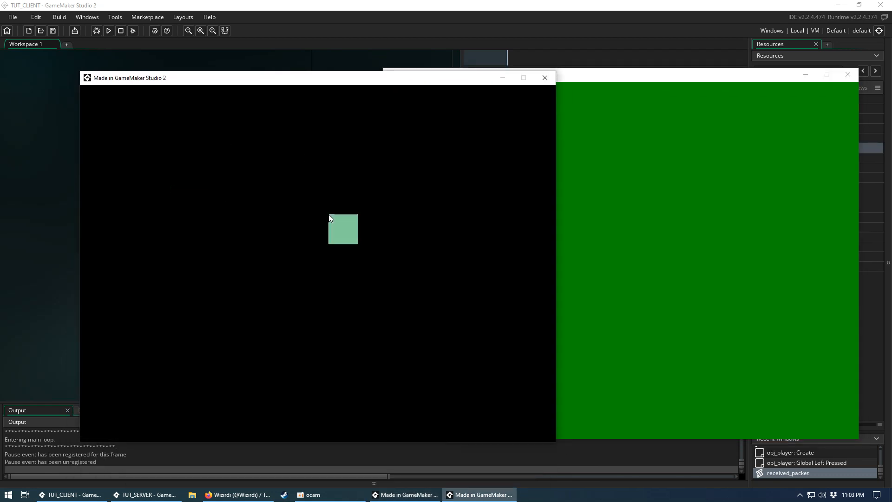
pyautogui.click(152, 254)
pyautogui.click(137, 178)
pyautogui.click(332, 148)
pyautogui.click(424, 201)
pyautogui.click(322, 267)
pyautogui.click(182, 191)
pyautogui.click(358, 216)
pyautogui.click(186, 226)
pyautogui.click(413, 161)
pyautogui.click(290, 183)
pyautogui.click(351, 324)
pyautogui.click(216, 278)
pyautogui.click(111, 239)
pyautogui.click(225, 133)
pyautogui.click(310, 132)
pyautogui.click(223, 159)
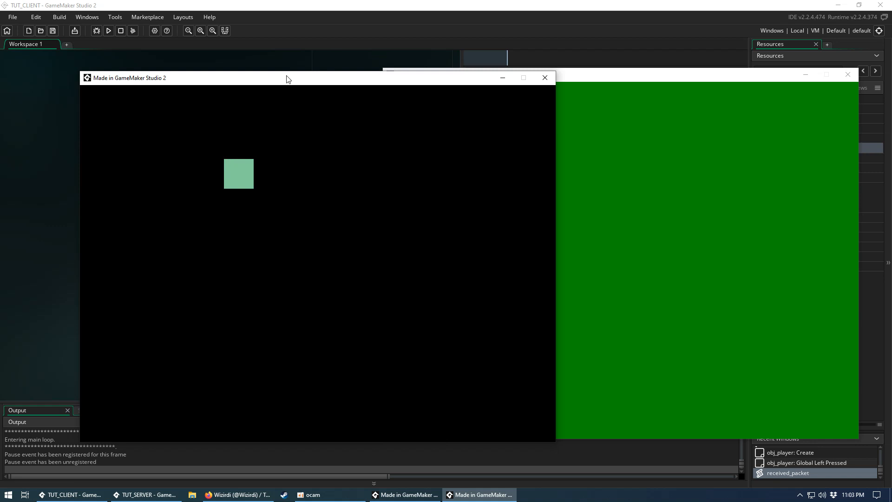
# - Close the green server game window and reposition the client game window
pyautogui.moveTo(287, 79); pyautogui.dragTo(267, 97)
pyautogui.click(516, 76)
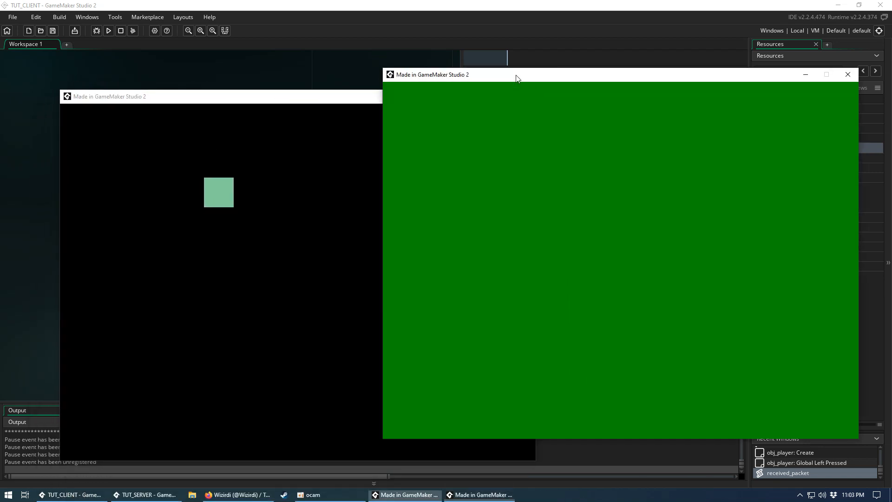
pyautogui.moveTo(693, 79); pyautogui.dragTo(554, 108)
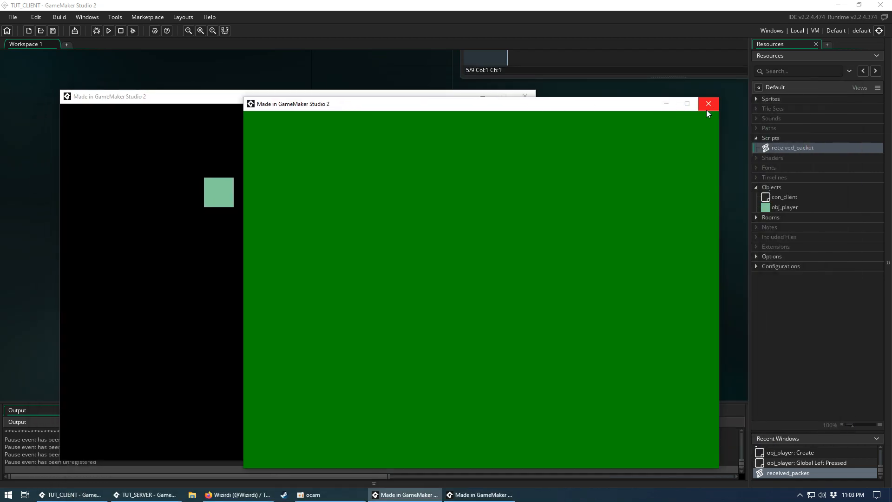
pyautogui.click(708, 105)
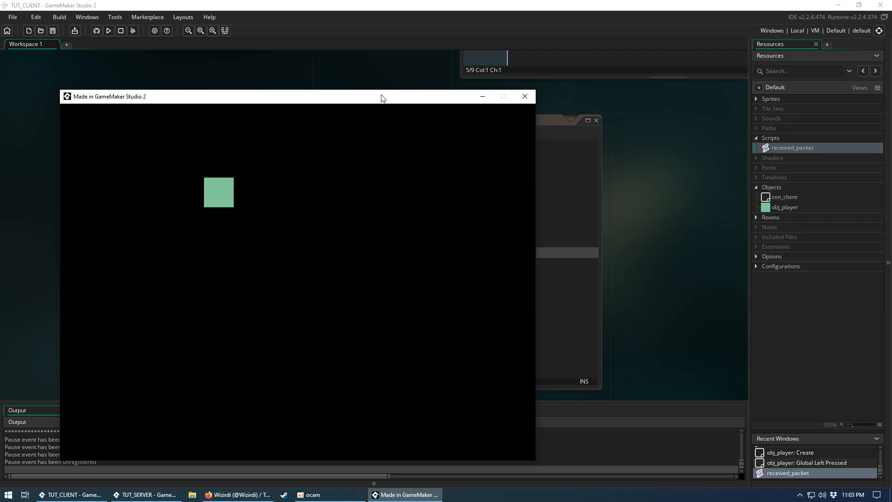
pyautogui.hotkey('alt', 'Tab')
pyautogui.hotkey('alt', 'Tab')
pyautogui.moveTo(374, 98); pyautogui.dragTo(396, 87)
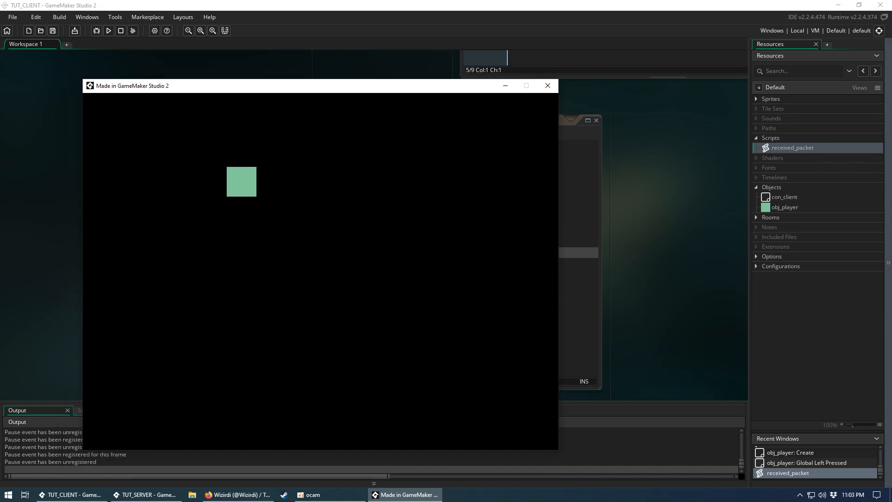
# - Close the client game window and delete the blank line before break; in received_packet
pyautogui.click(552, 86)
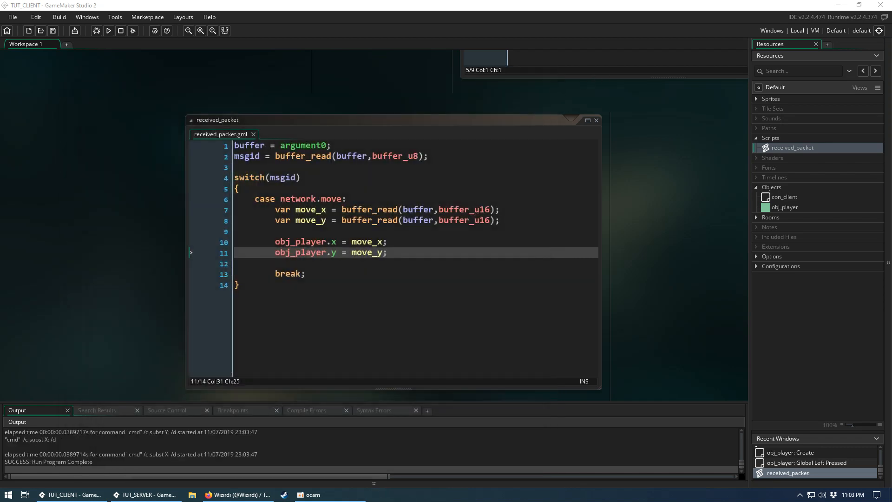
pyautogui.press('Delete')
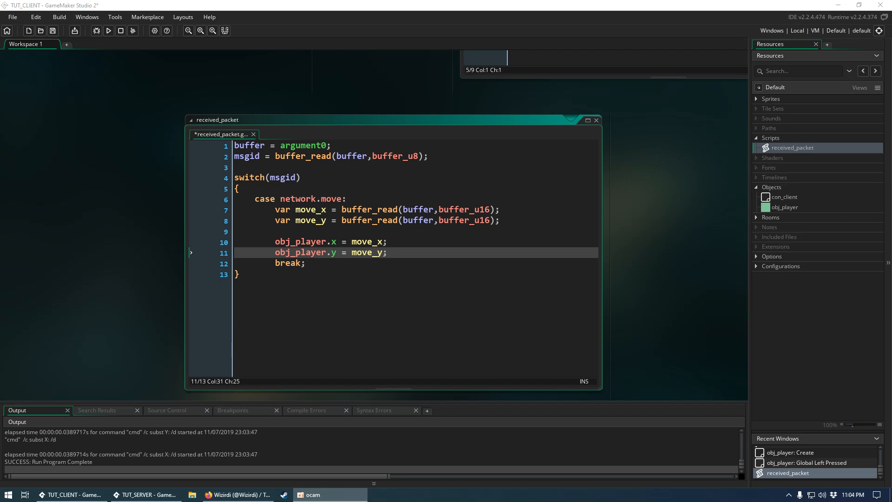
# - Start creating an executable of the client, packaged as a zip
pyautogui.click(87, 17)
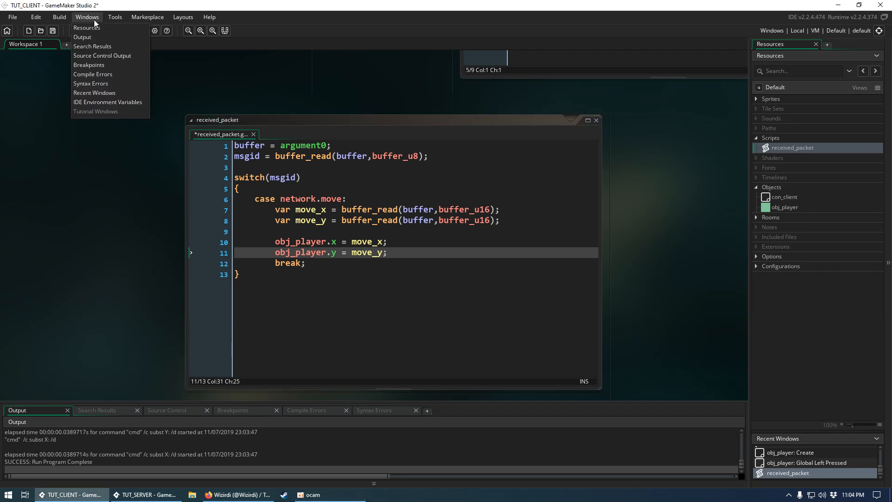
pyautogui.click(73, 58)
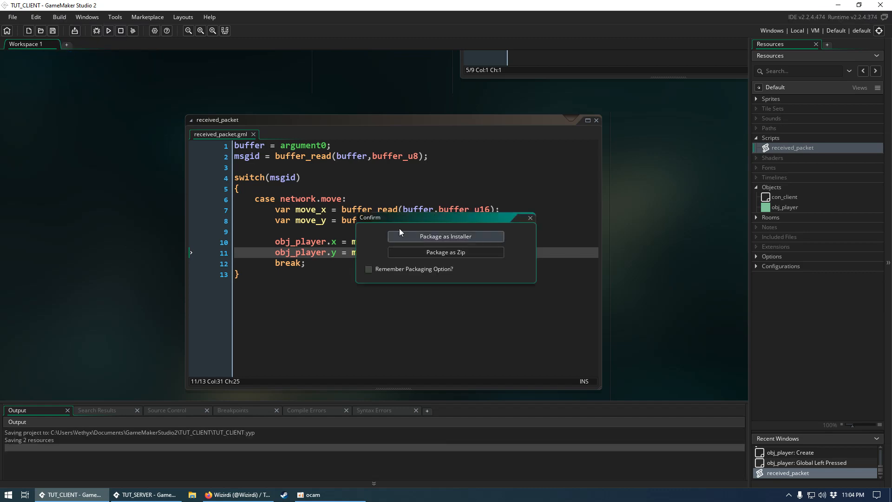
pyautogui.click(431, 252)
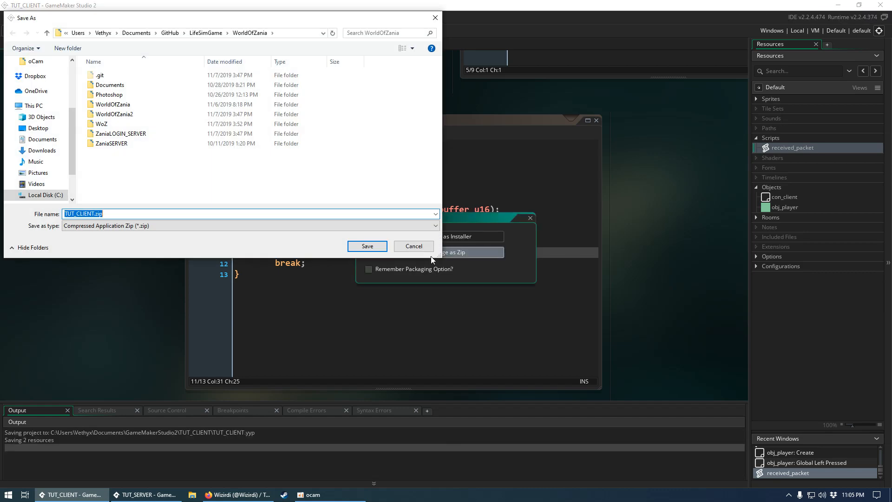
pyautogui.scroll(3, 42, 126)
# - Save it as TUT_CLIENT.zip on the Desktop, replacing the existing zip
pyautogui.click(38, 79)
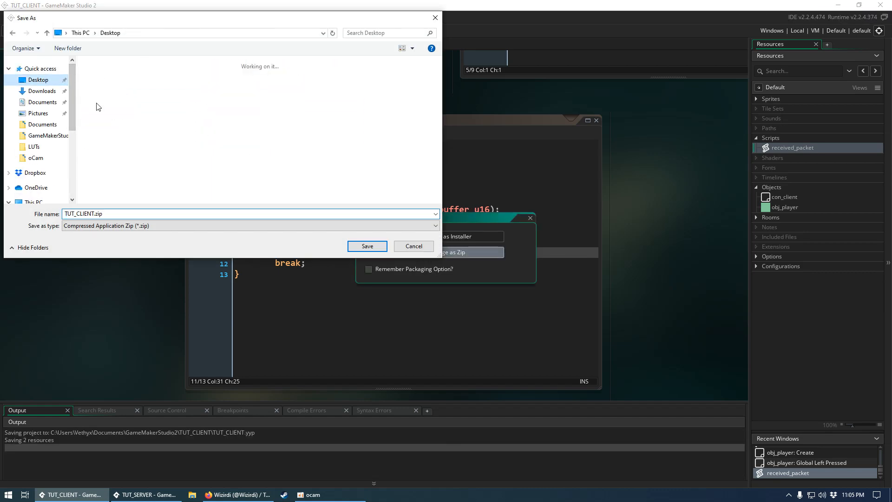
pyautogui.click(364, 245)
pyautogui.click(472, 255)
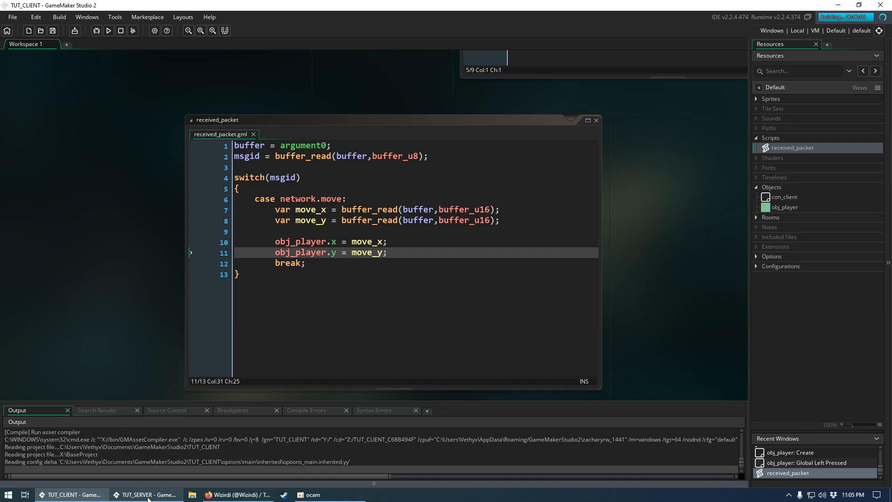
# - Switch to the TUT_SERVER project and set the TUT_CLIENT folder window aside
pyautogui.click(149, 494)
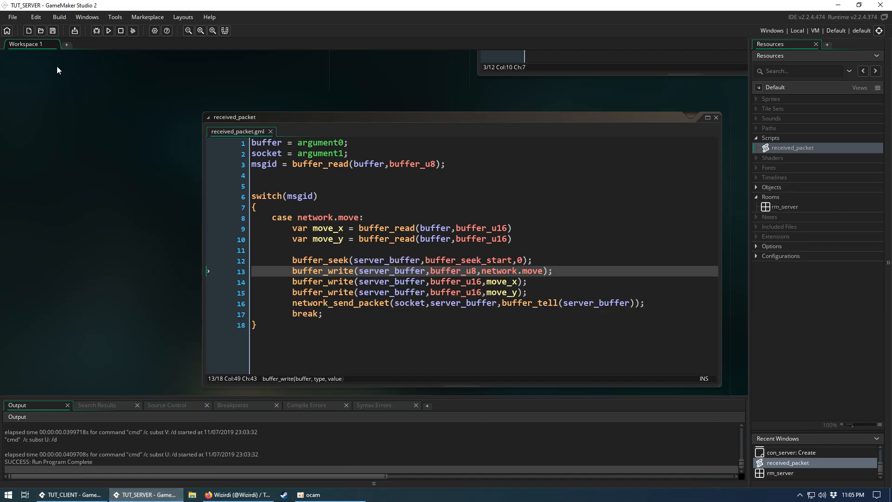
pyautogui.click(108, 29)
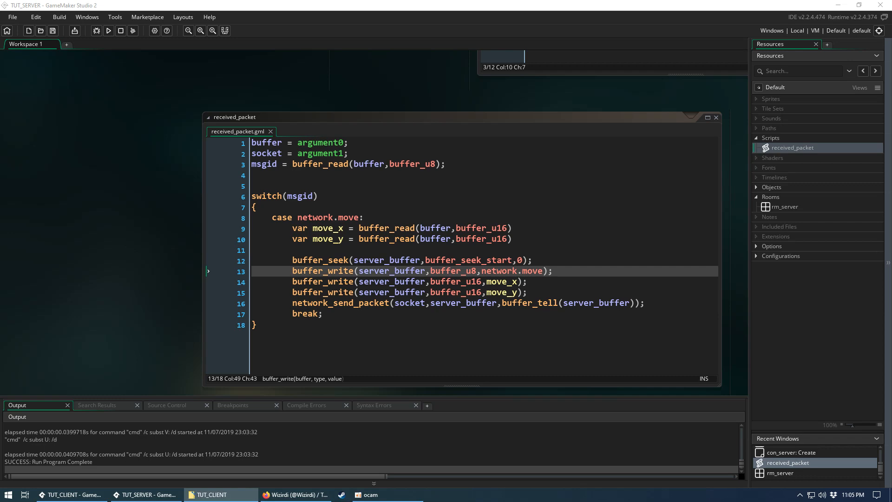
pyautogui.moveTo(802, 20); pyautogui.dragTo(423, 21)
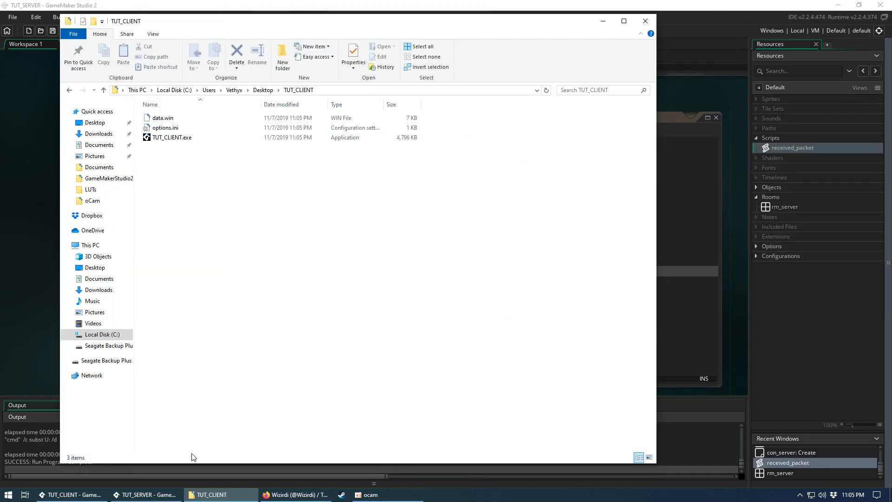
# - Run the server project, then launch the exported TUT_CLIENT.exe from the Desktop folder
pyautogui.click(148, 495)
pyautogui.click(107, 29)
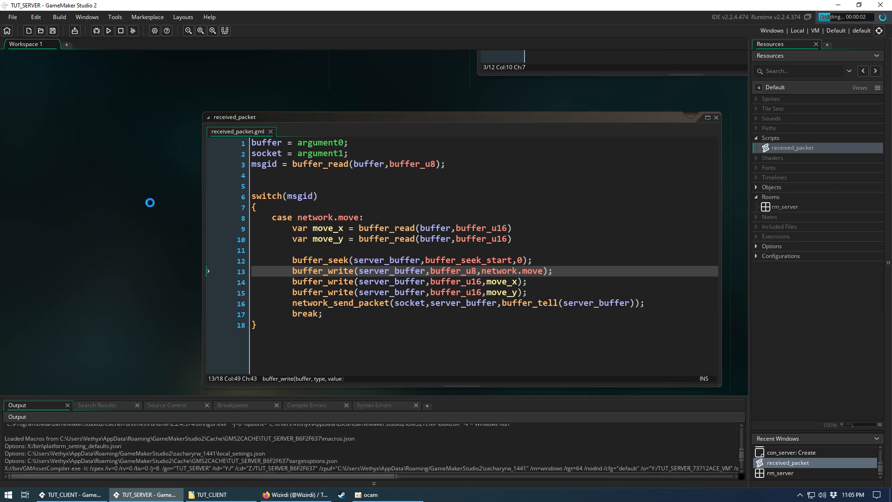
pyautogui.click(211, 494)
pyautogui.doubleClick(172, 137)
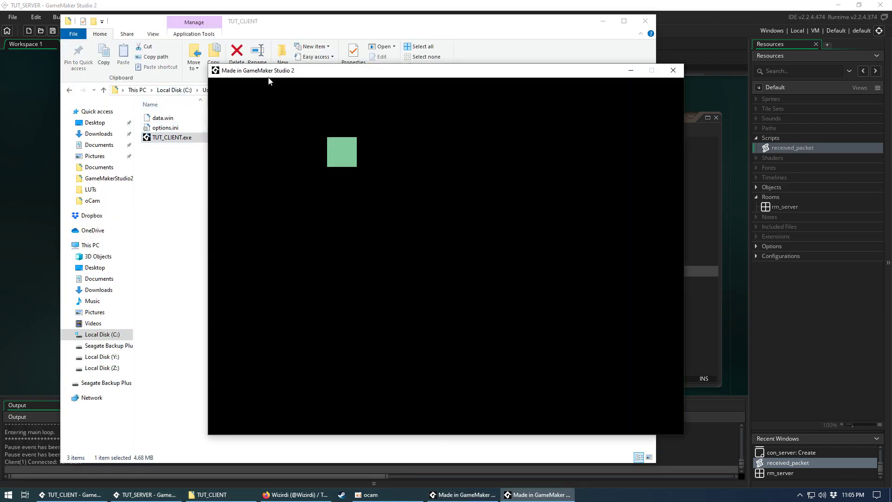
# - Move the first client's square to new spots and arrange the client and folder windows
pyautogui.moveTo(272, 73)
pyautogui.mouseDown()
pyautogui.moveTo(133, 142)
pyautogui.moveTo(93, 134)
pyautogui.mouseUp()
pyautogui.click(293, 284)
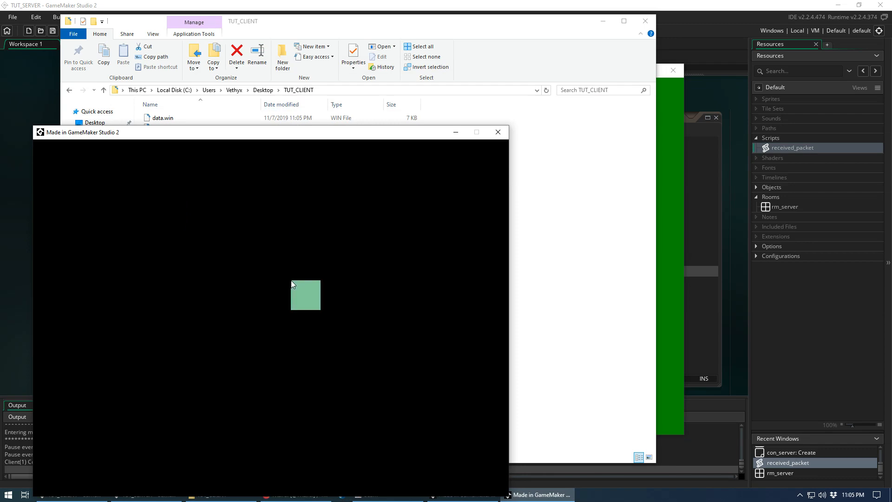
pyautogui.click(375, 329)
pyautogui.moveTo(240, 139); pyautogui.dragTo(182, 170)
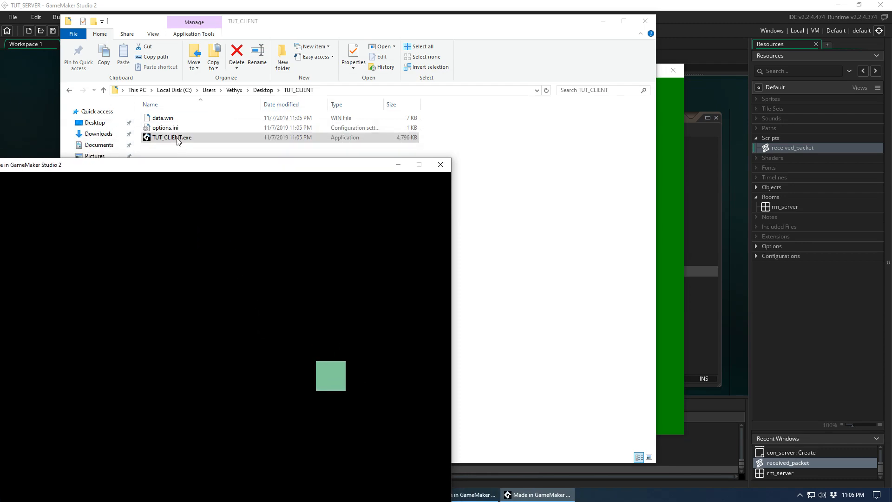
pyautogui.moveTo(256, 20); pyautogui.dragTo(687, 49)
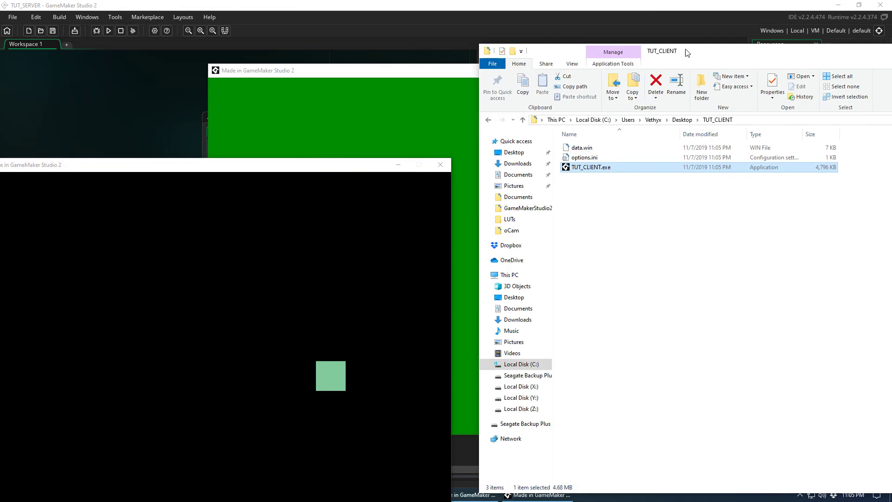
# - Launch a second TUT_CLIENT.exe instance and arrange both clients beside the server window
pyautogui.doubleClick(631, 168)
pyautogui.moveTo(334, 71); pyautogui.dragTo(557, 94)
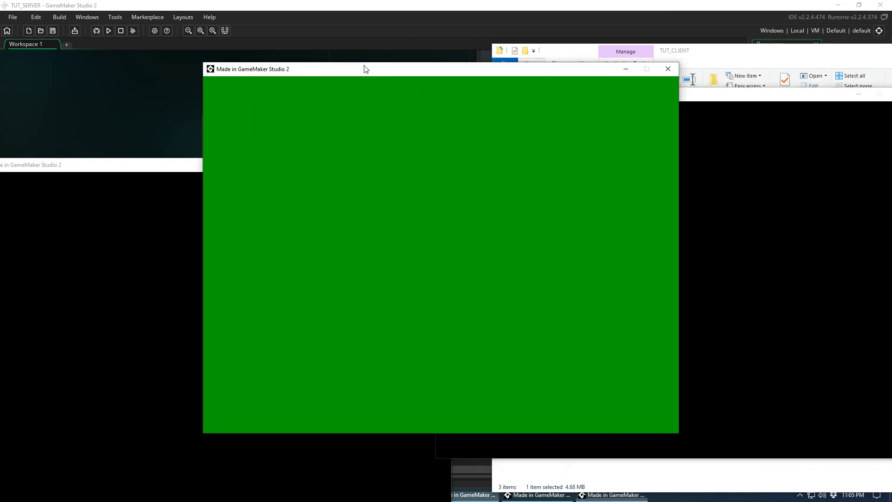
pyautogui.moveTo(371, 73); pyautogui.dragTo(344, 64)
pyautogui.click(182, 161)
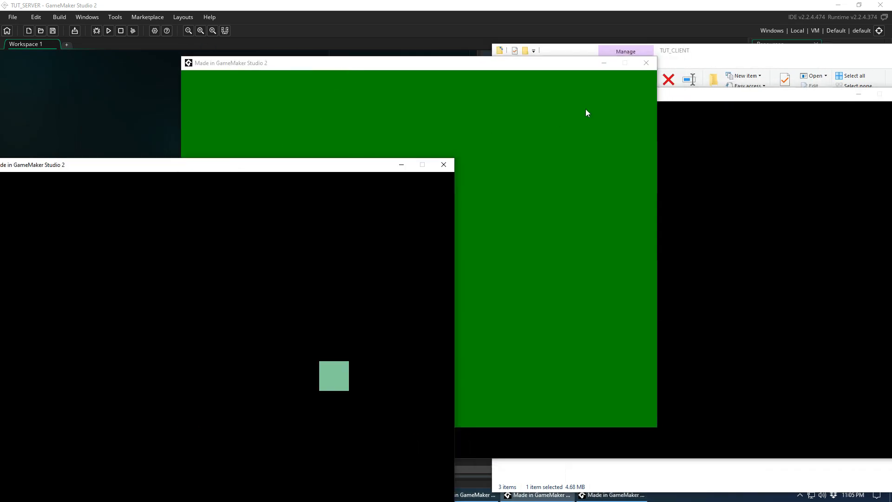
pyautogui.moveTo(627, 89); pyautogui.dragTo(606, 91)
pyautogui.moveTo(362, 165); pyautogui.dragTo(359, 117)
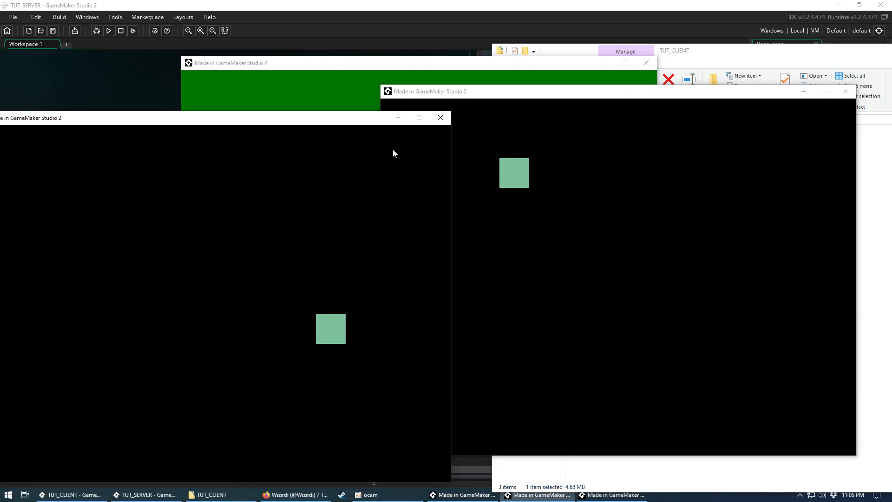
pyautogui.click(485, 186)
# - Move the square around in each of the two connected clients
pyautogui.moveTo(582, 138); pyautogui.dragTo(467, 330)
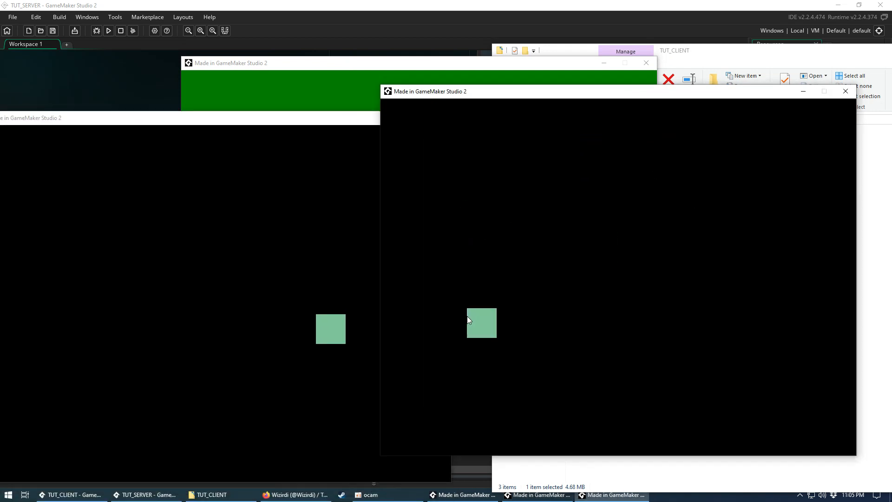
pyautogui.moveTo(310, 221); pyautogui.dragTo(374, 217)
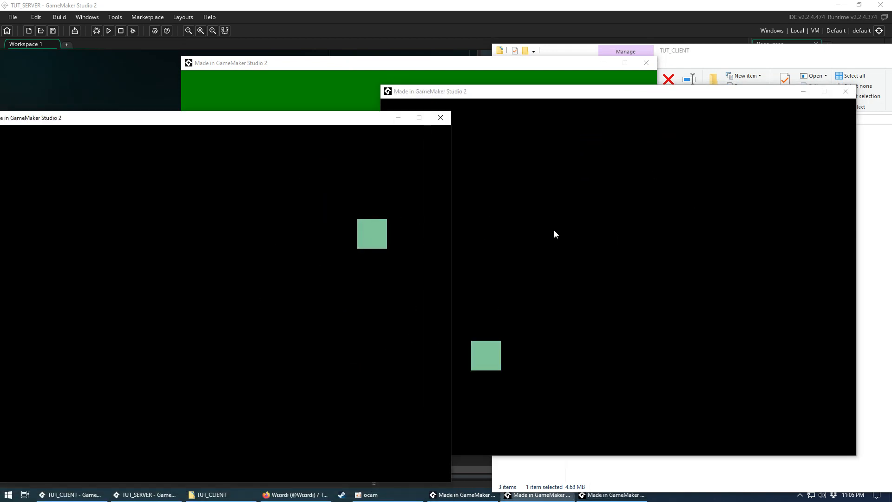
pyautogui.moveTo(587, 232)
pyautogui.mouseDown()
pyautogui.moveTo(629, 354)
pyautogui.moveTo(564, 205)
pyautogui.mouseUp()
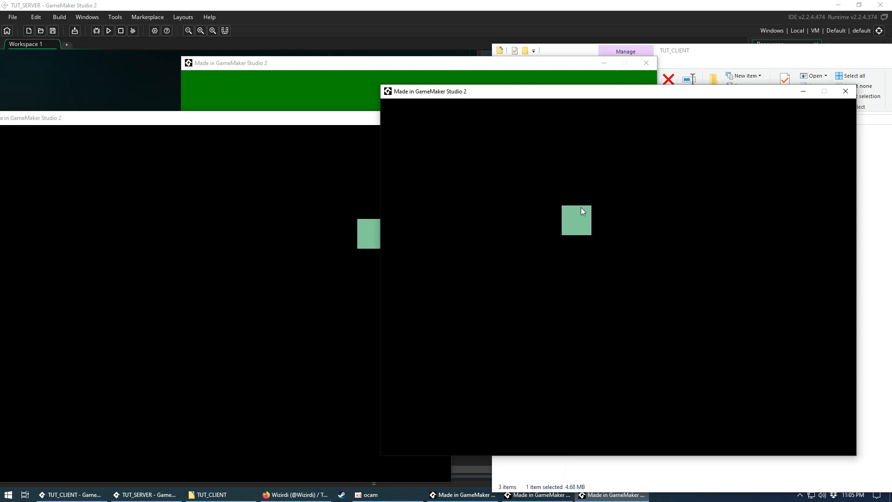
pyautogui.click(317, 199)
pyautogui.click(692, 173)
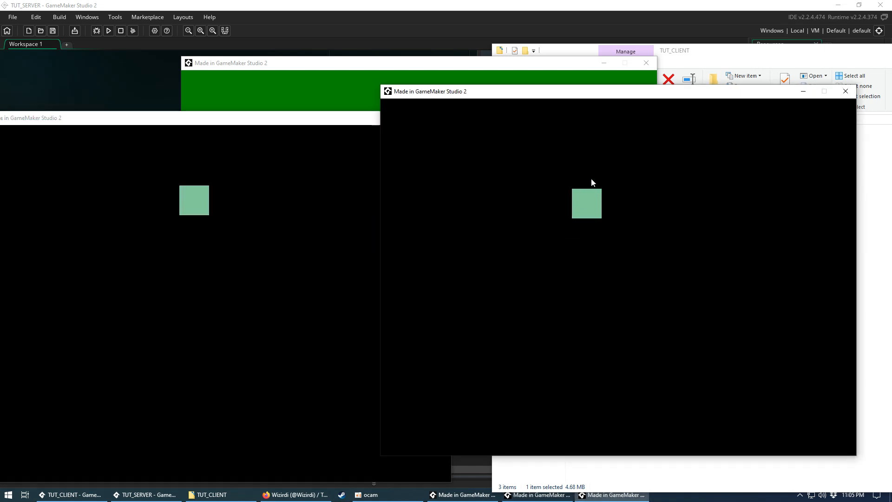
pyautogui.click(709, 114)
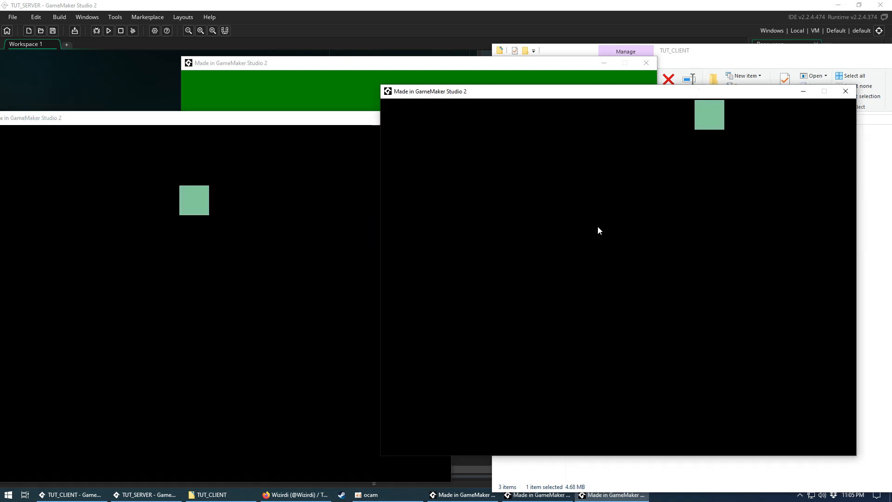
pyautogui.click(611, 242)
# - Close both client windows, leaving the server running
pyautogui.click(846, 91)
pyautogui.click(433, 118)
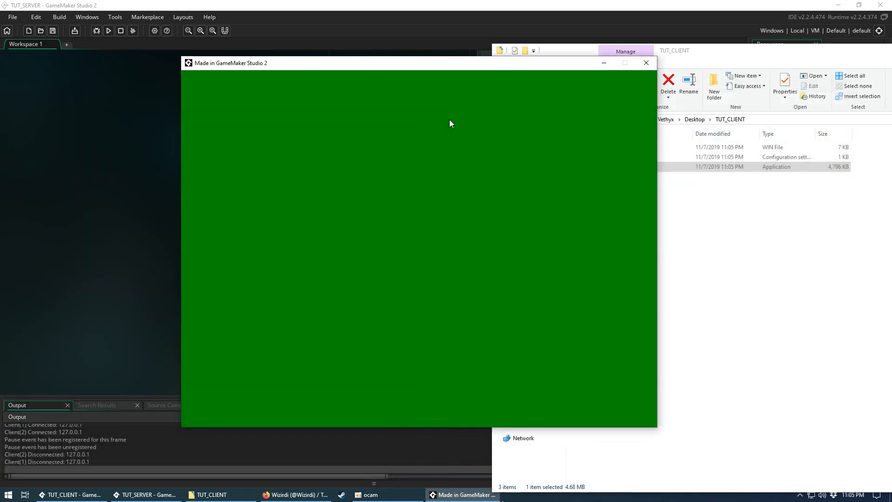